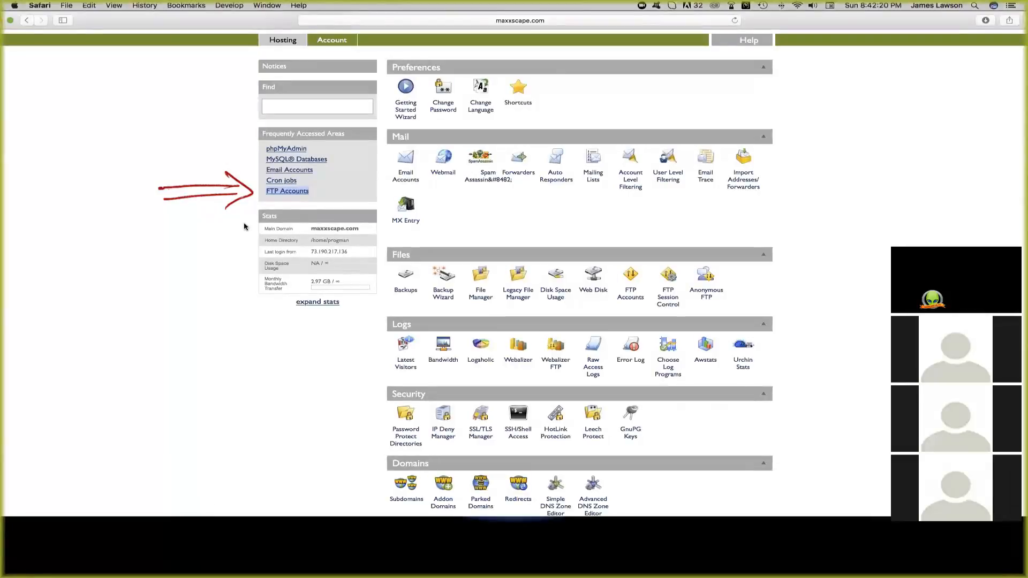
- Find every 'ftp' mention on the iPage hosting page, giving 5 matches
left_click(234, 224)
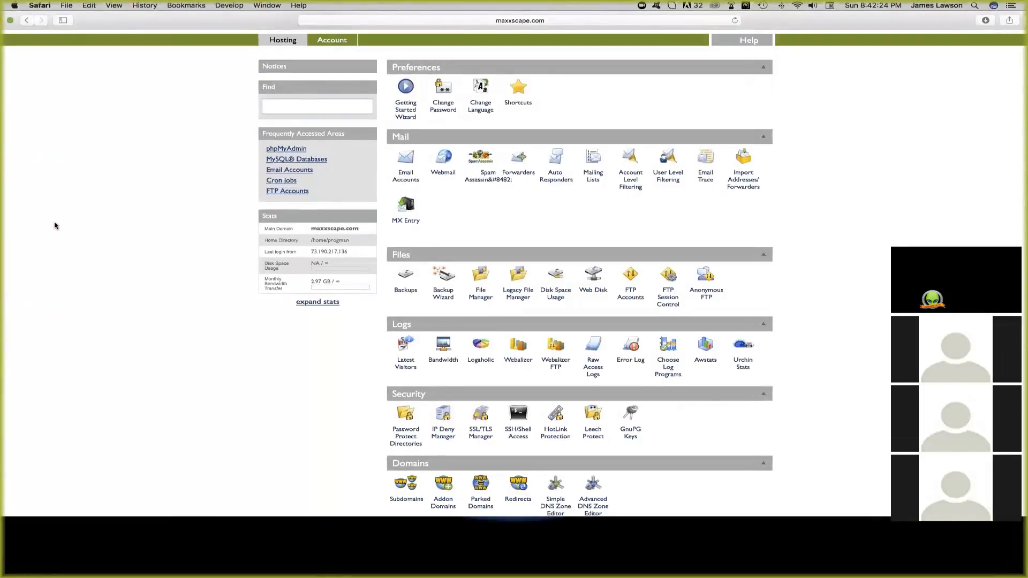
key("super+f")
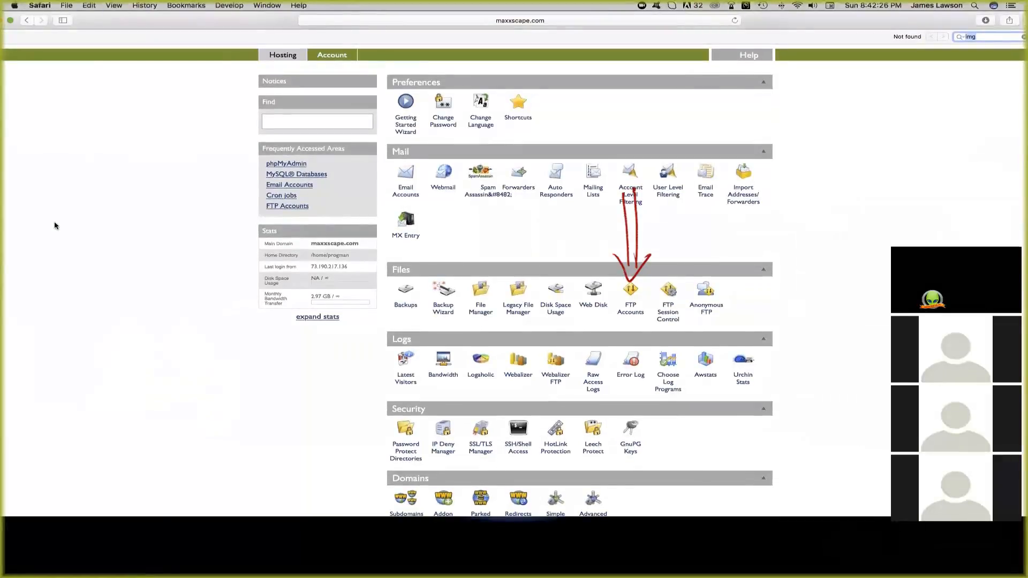
type("ftp")
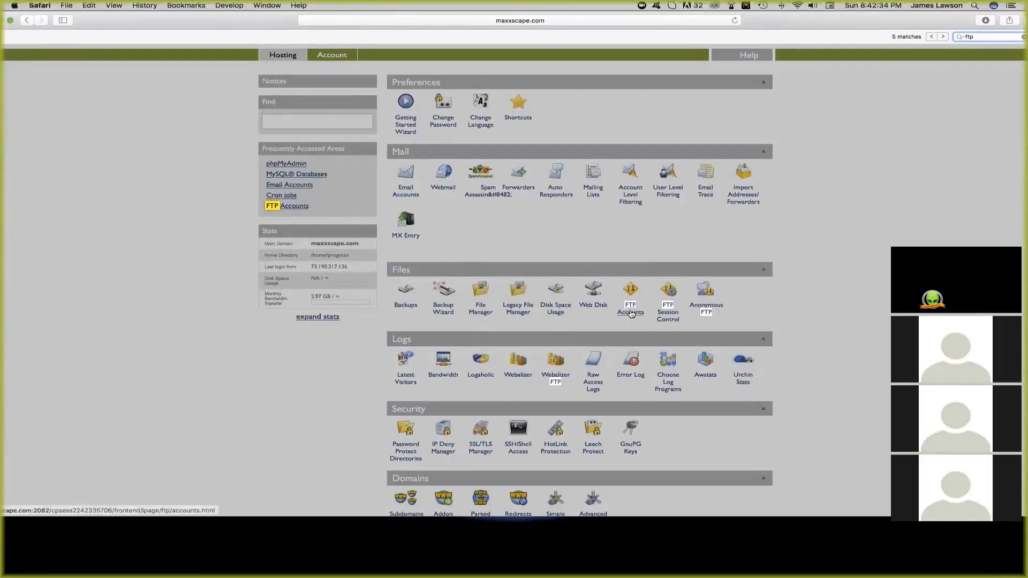
- Open the FTP Accounts page and inspect the existing login and its domain suffix
left_click(630, 314)
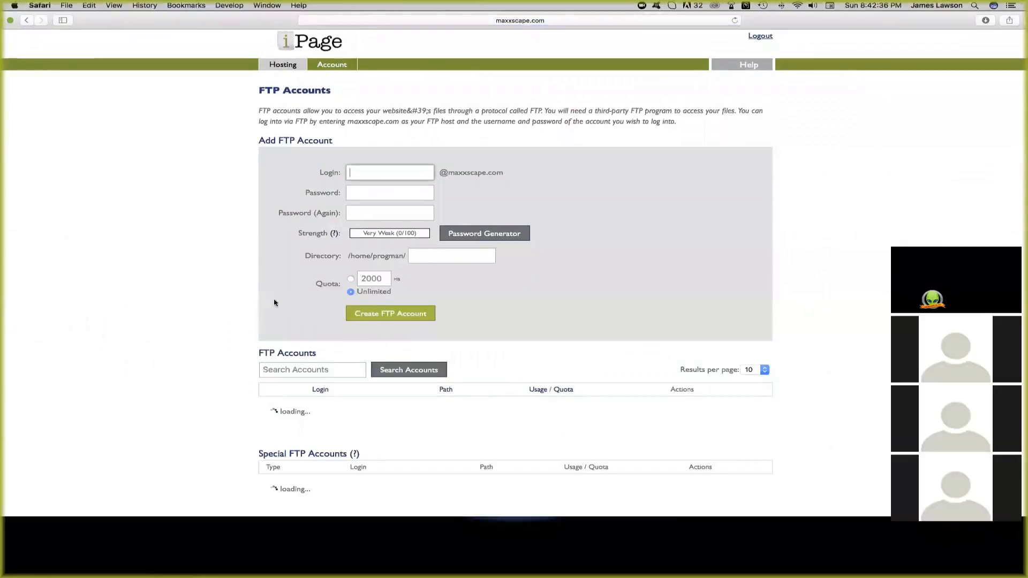
scroll(160, 277, "down", 5)
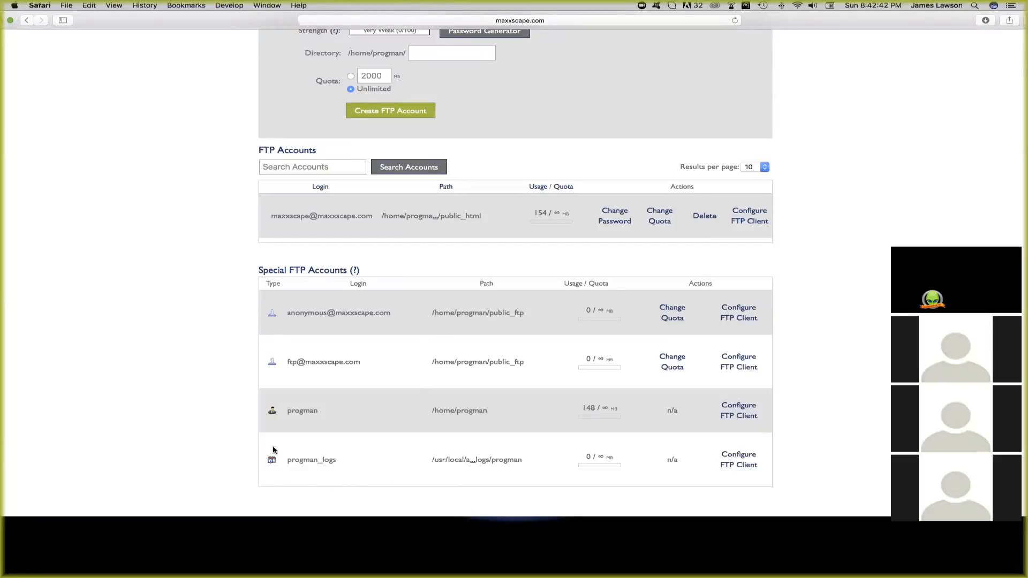
scroll(236, 305, "up", 4)
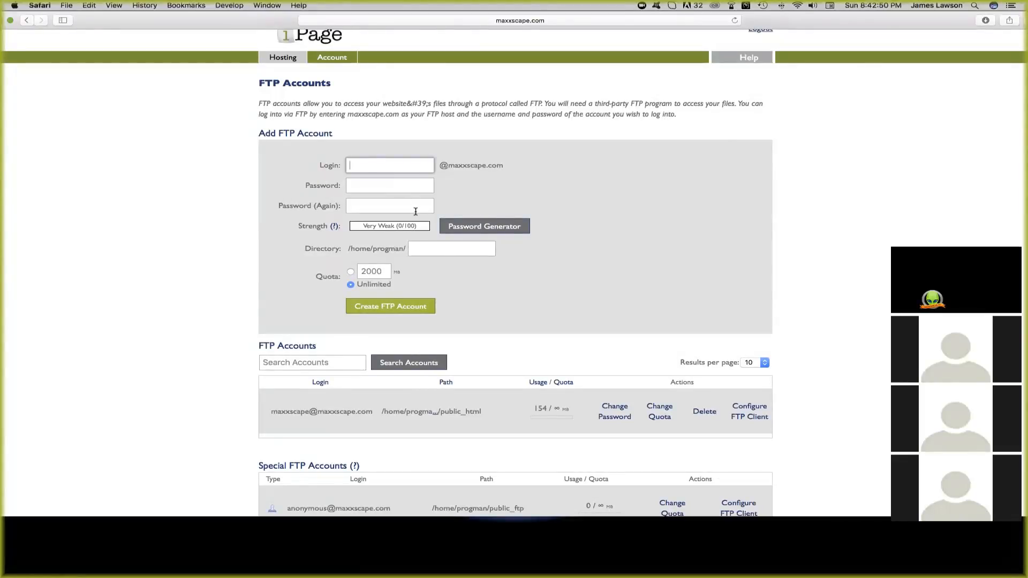
double_click(278, 411)
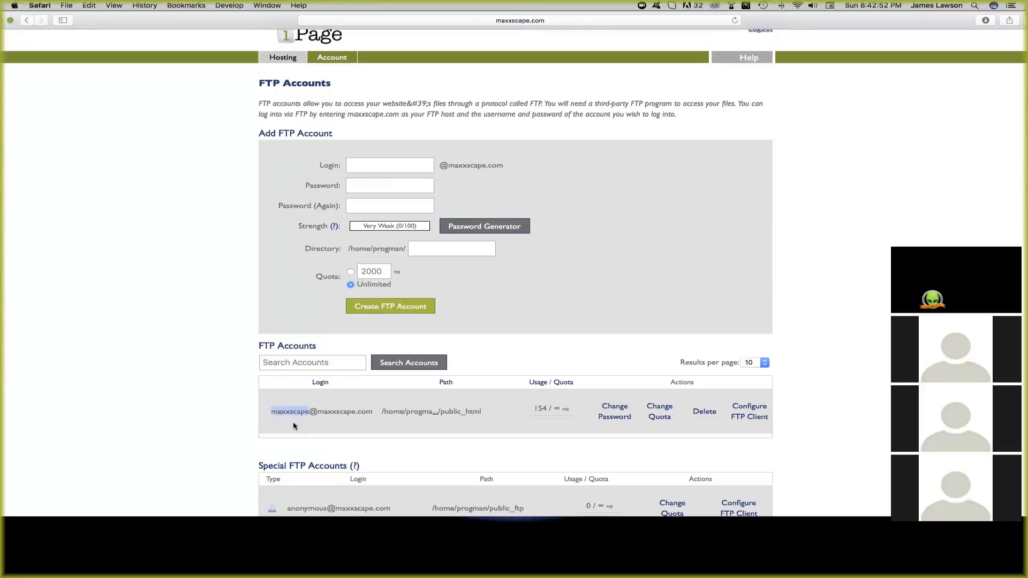
left_click_drag(443, 164, 510, 165)
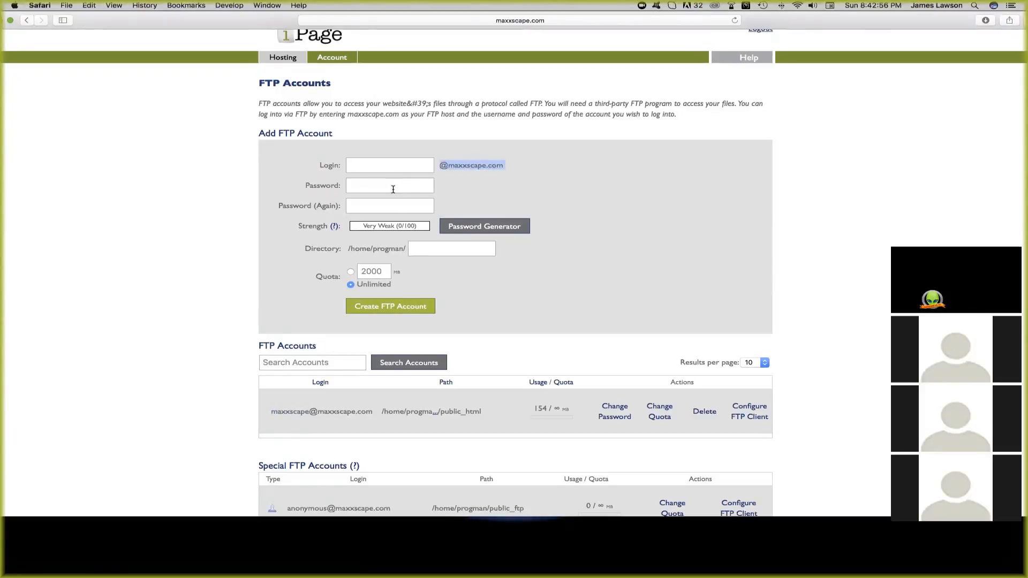
- Decline the browser's suggested passwords and submit the form with directory 'pu'
left_click(393, 189)
left_click(282, 194)
left_click(371, 209)
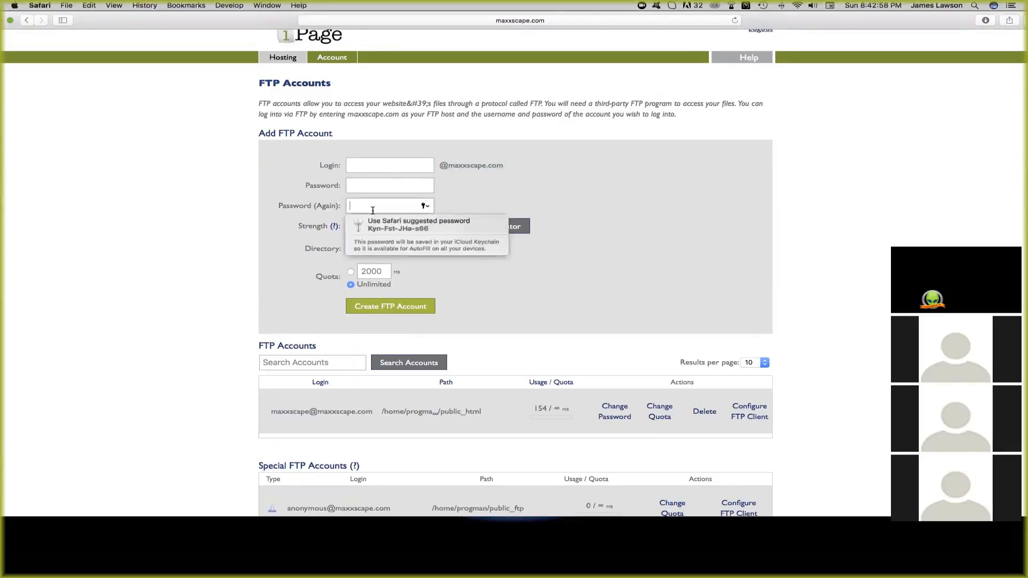
left_click(285, 189)
left_click(417, 249)
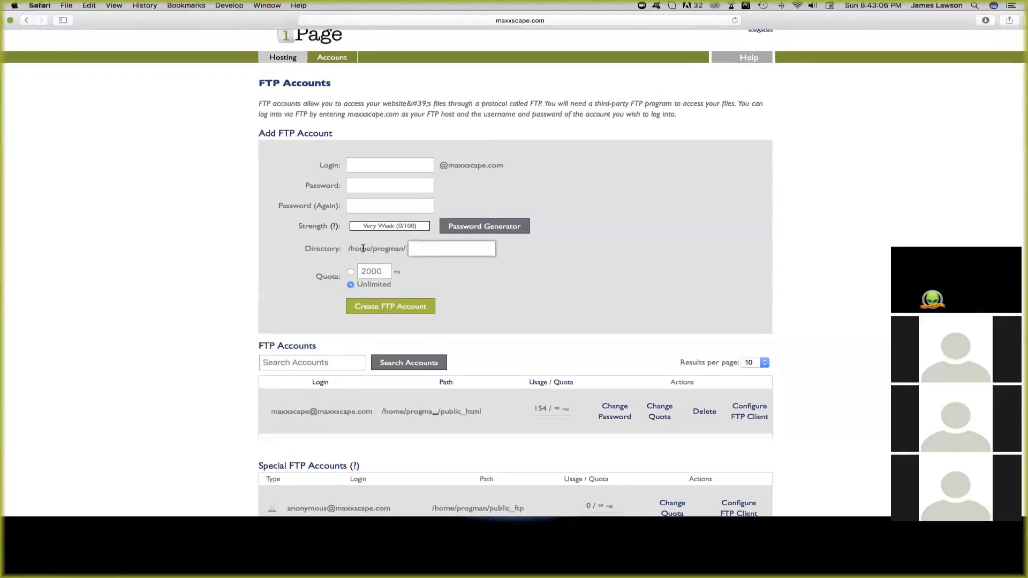
type("pu")
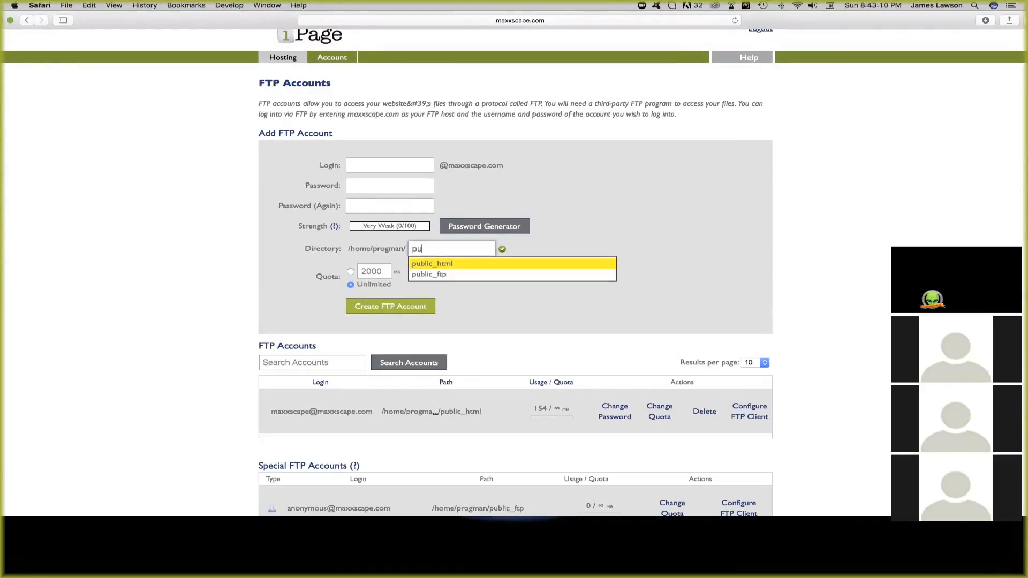
key("Return")
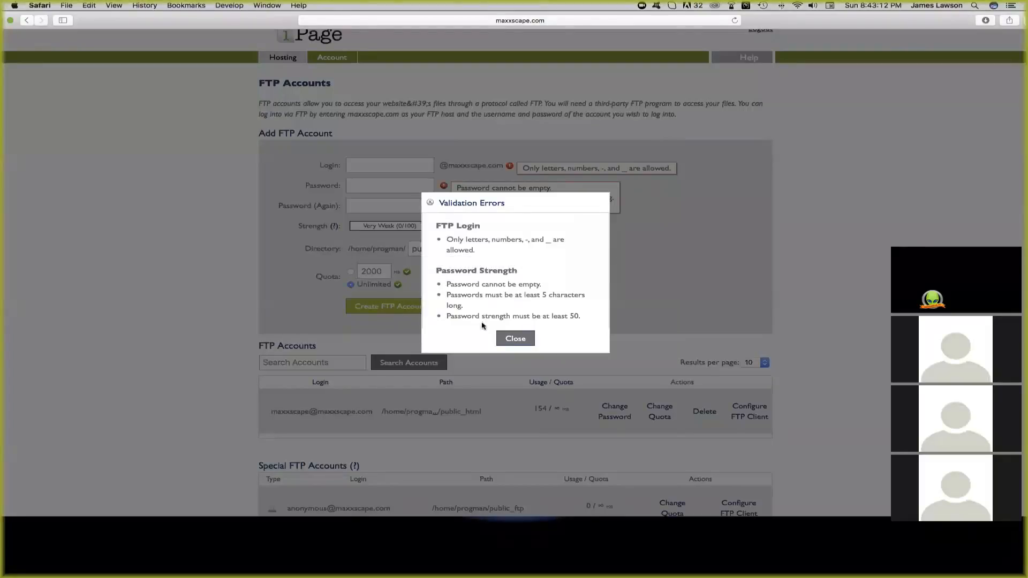
- Dismiss the validation errors and enter a login name, password and password confirmation
left_click(512, 339)
left_click(458, 249)
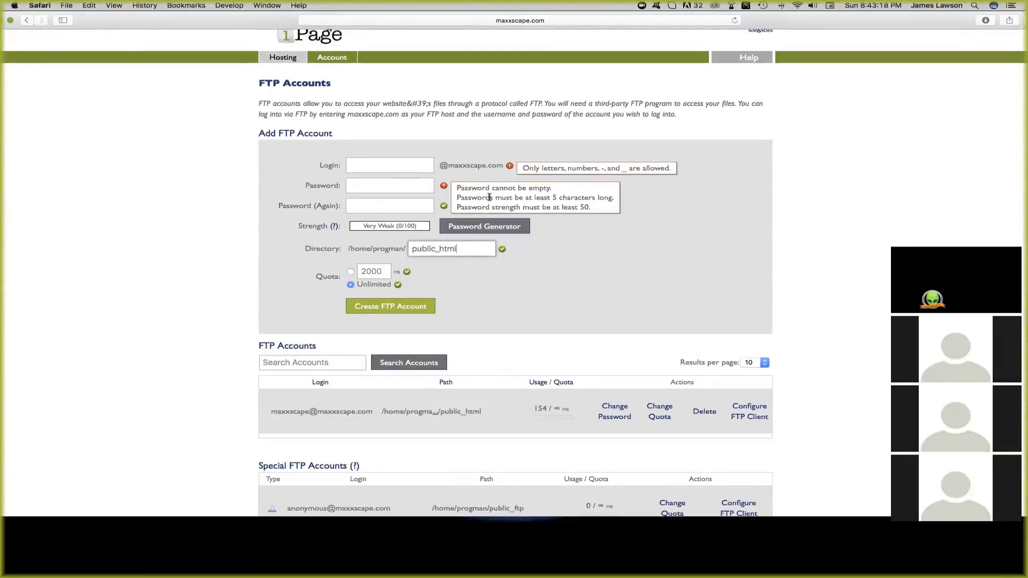
left_click(374, 169)
type("tests")
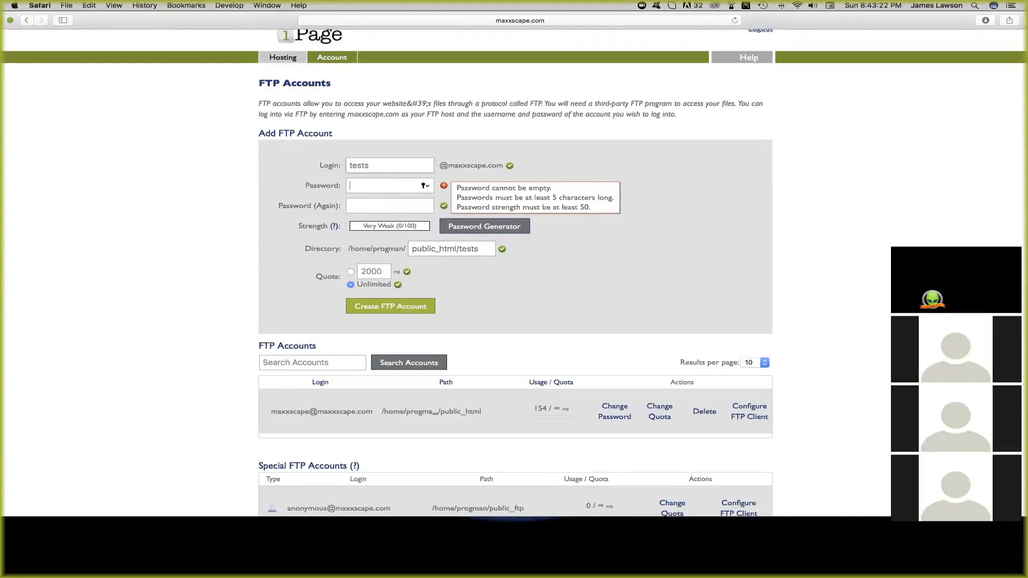
key("Tab")
type("123456")
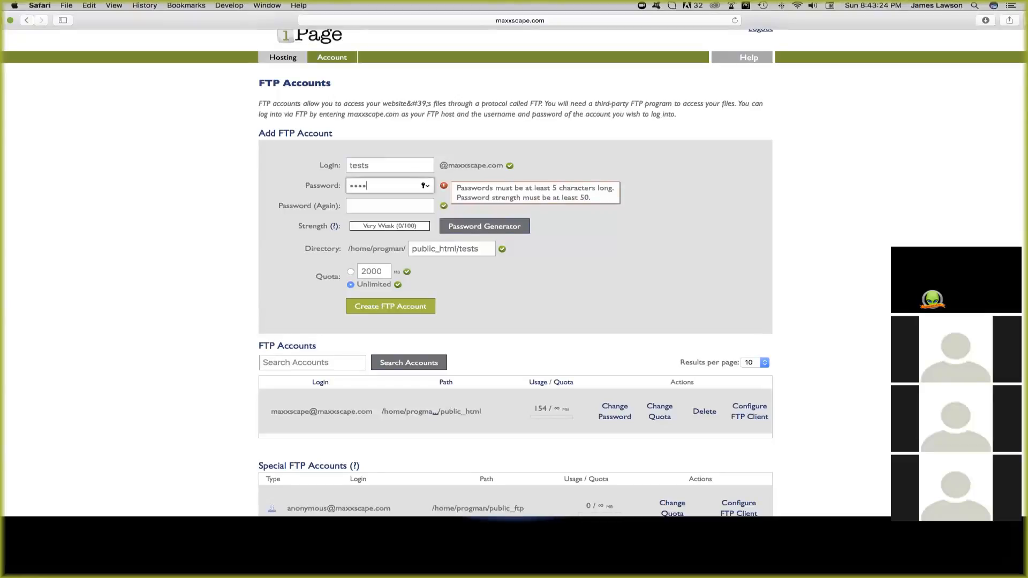
key("Tab")
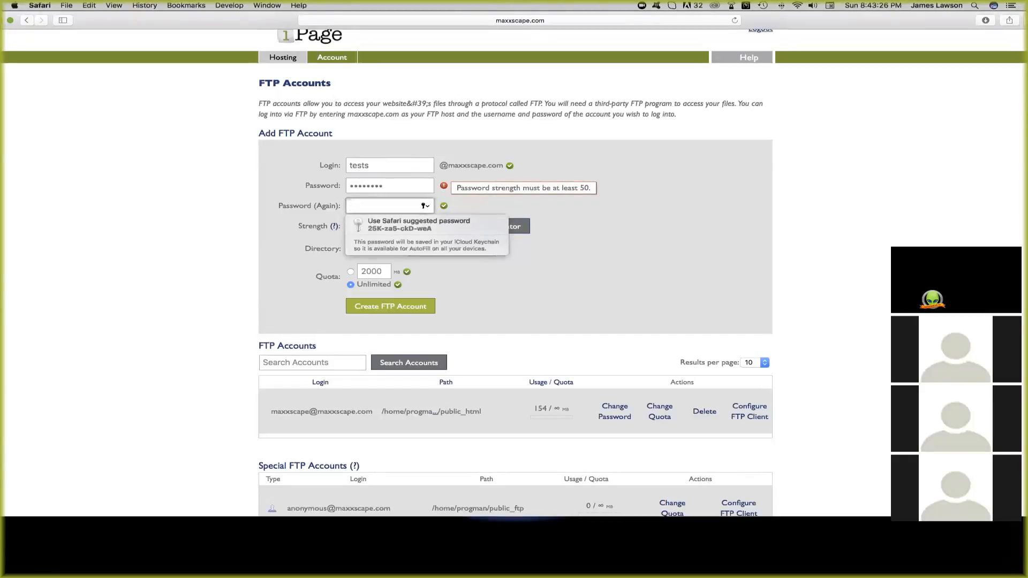
type("12345678")
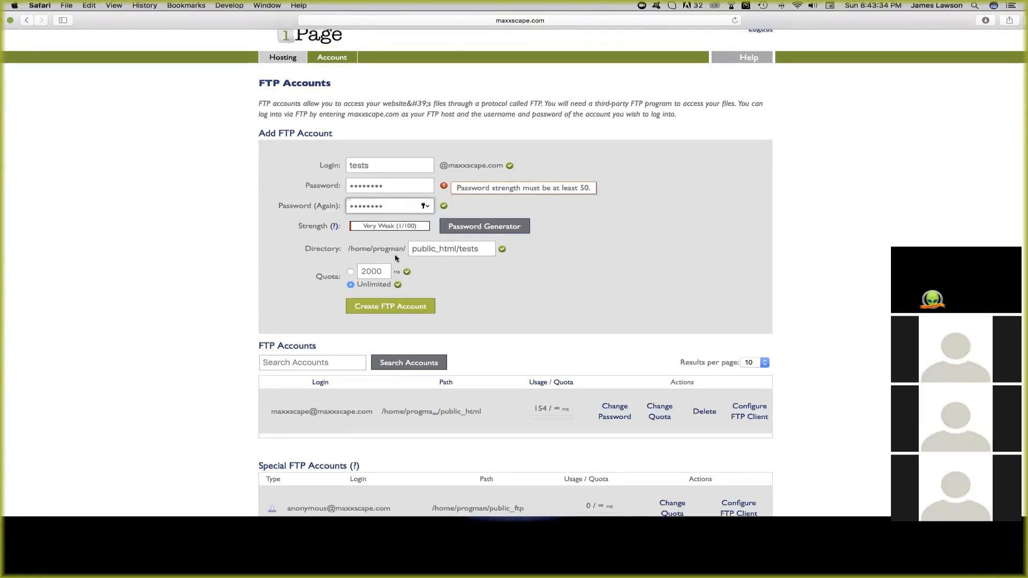
- Correct the account's directory path to public_html/
left_click(478, 249)
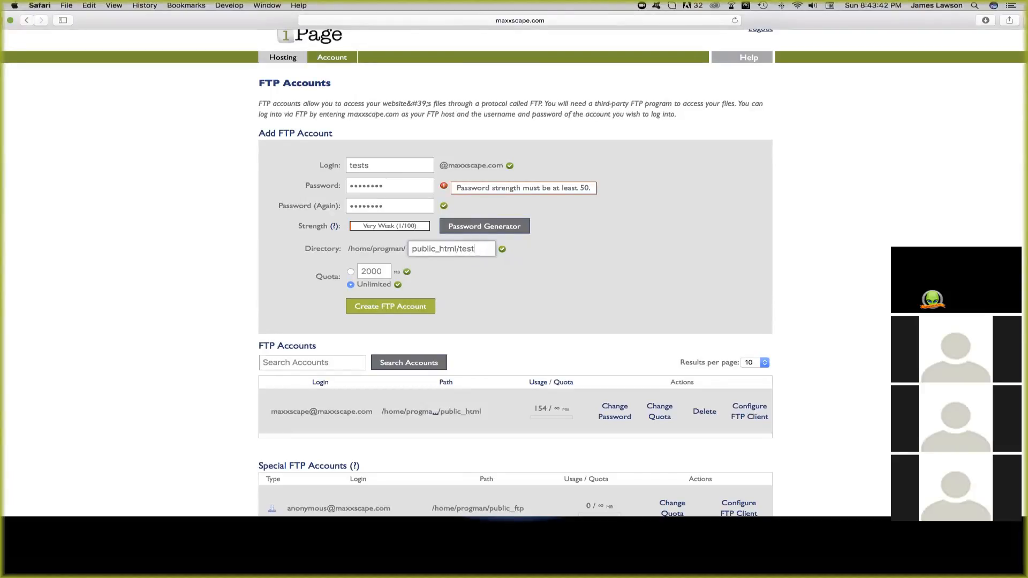
key("BackSpace")
key("BackSpace")
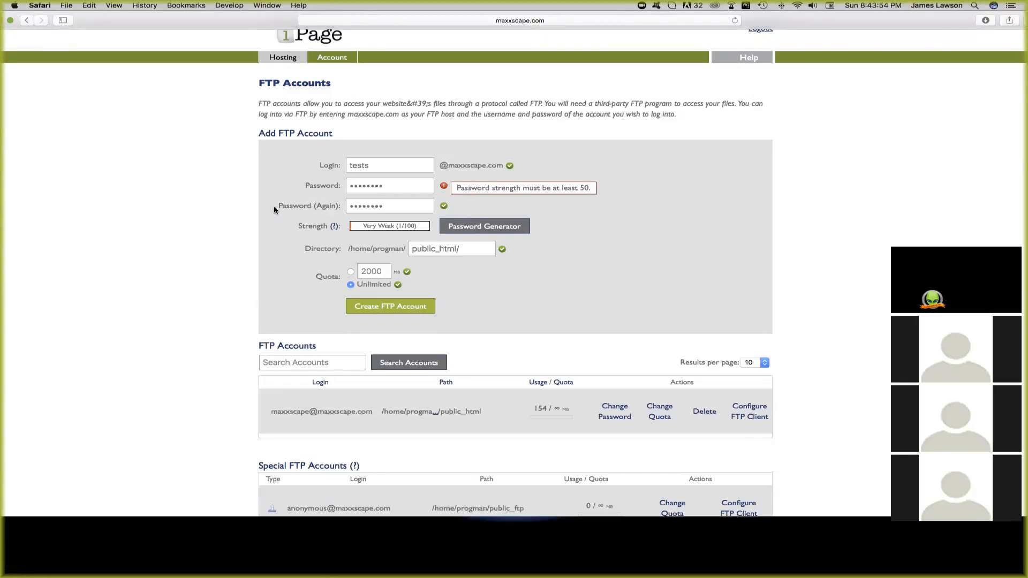
left_click(465, 248)
triple_click(465, 249)
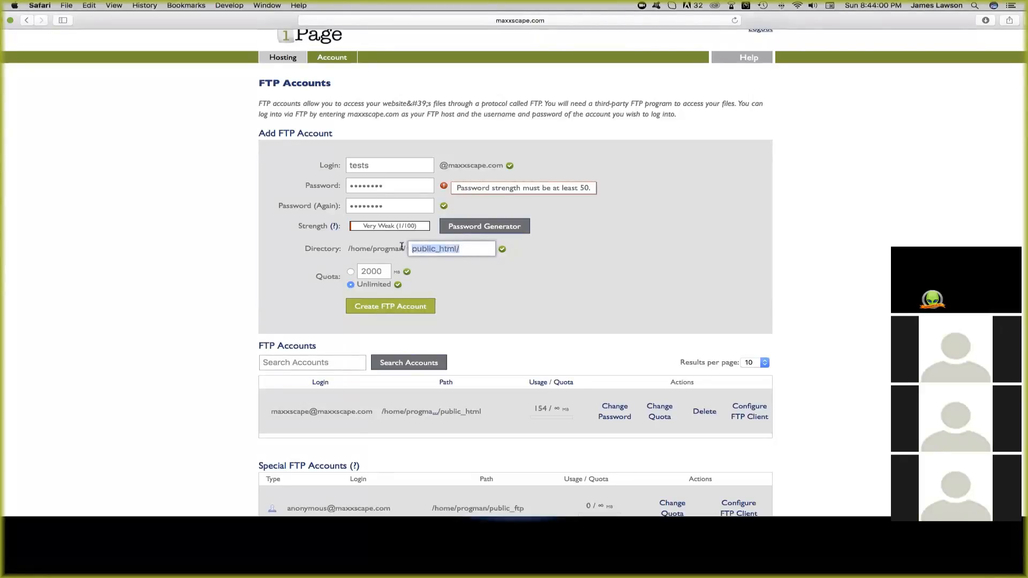
- Fix the rejected password entries and create the FTP account
left_click(395, 309)
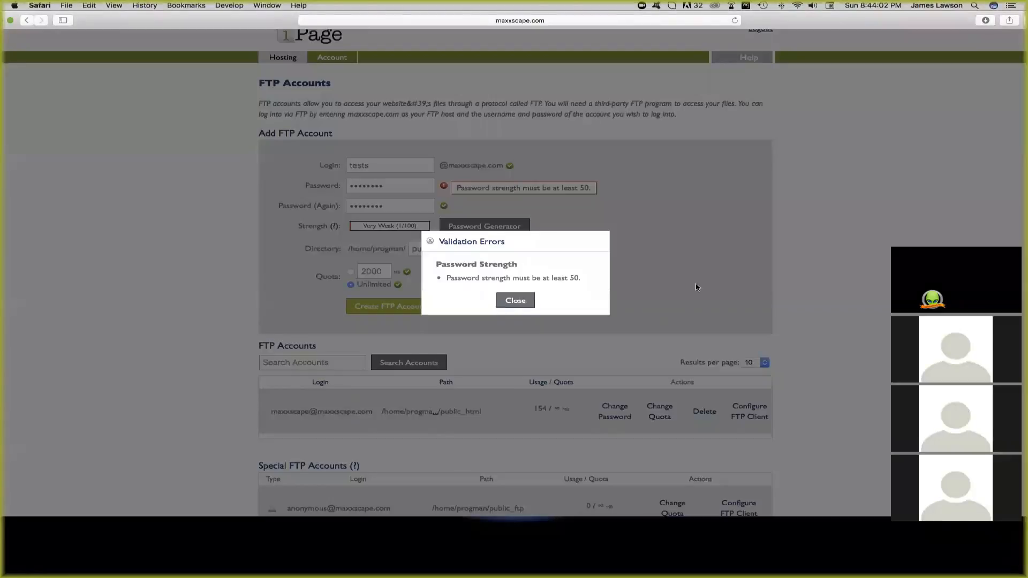
left_click(514, 298)
left_click(390, 207)
type("a")
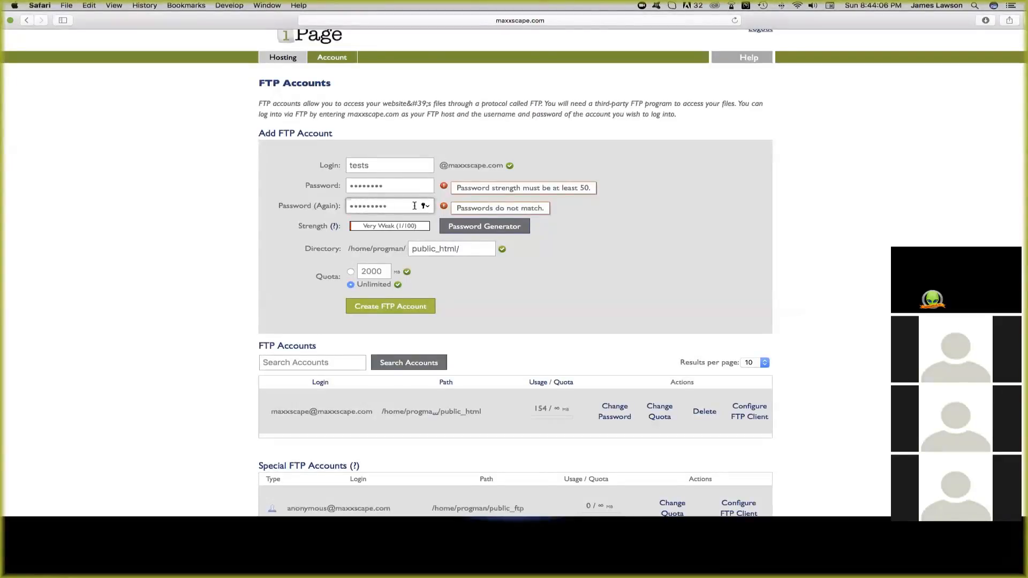
left_click(409, 185)
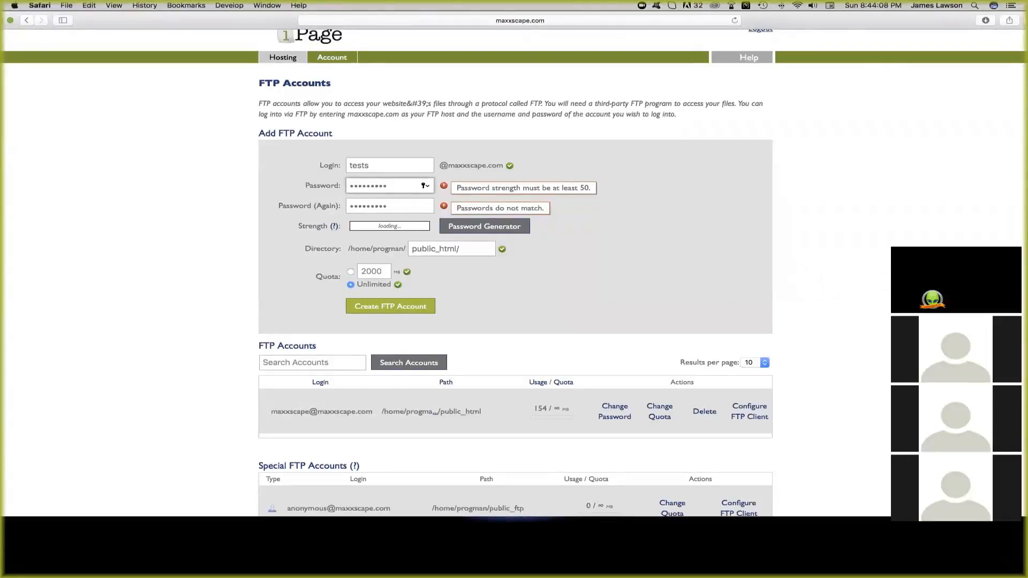
left_click(403, 306)
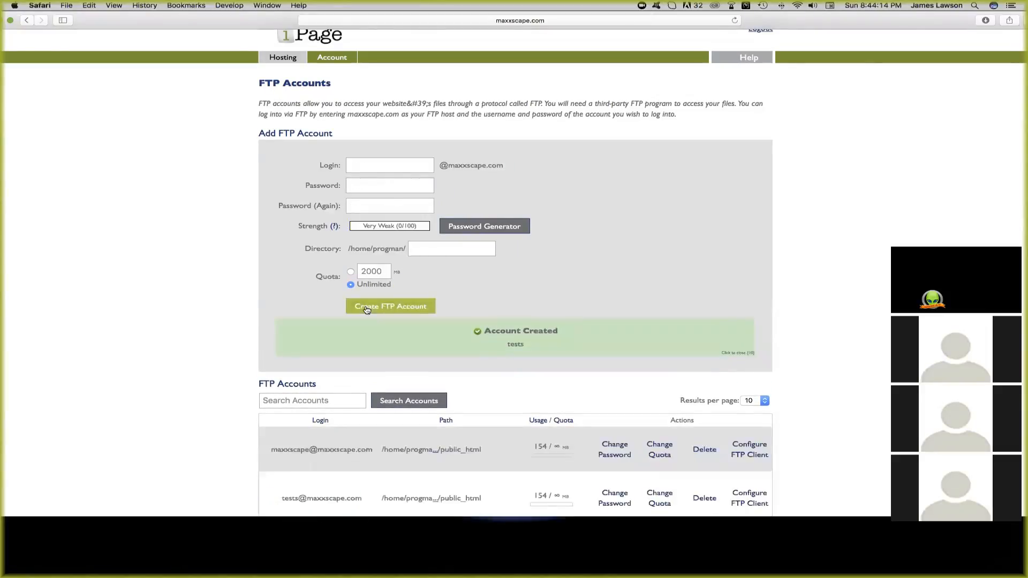
- Locate the new account's login and public_html path in the accounts list
scroll(169, 192, "down", 5)
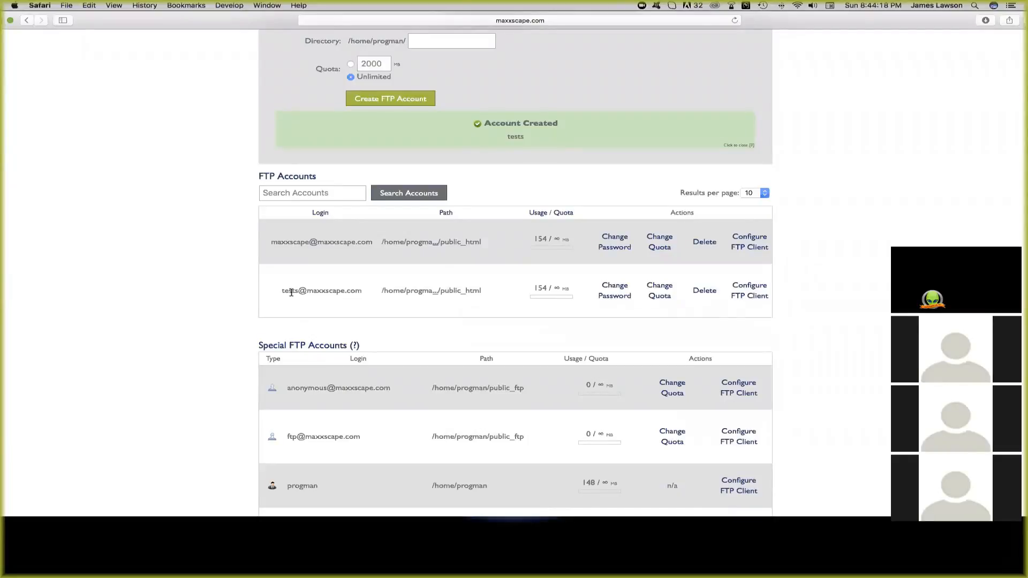
left_click_drag(281, 293, 365, 292)
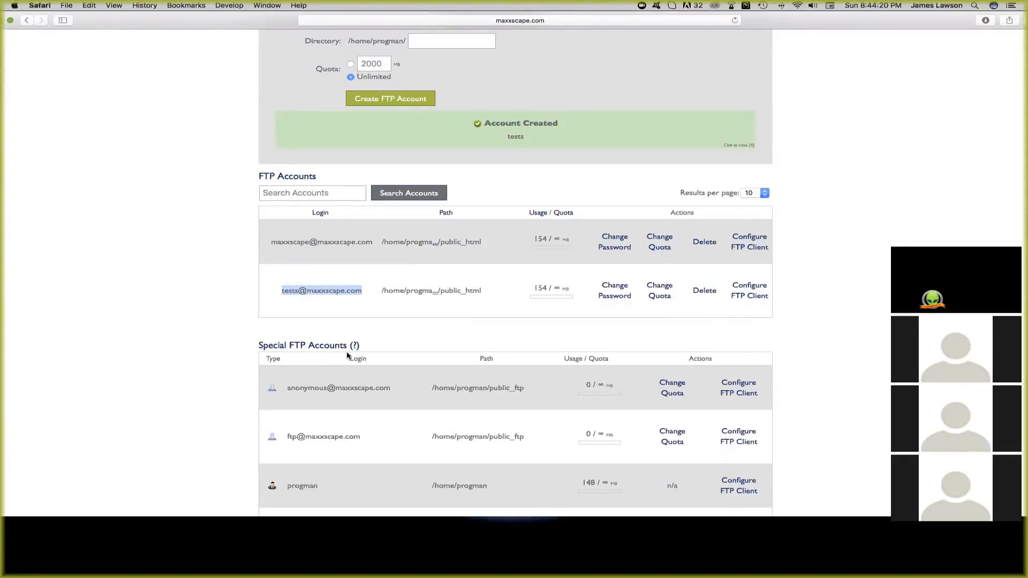
left_click_drag(482, 291, 440, 290)
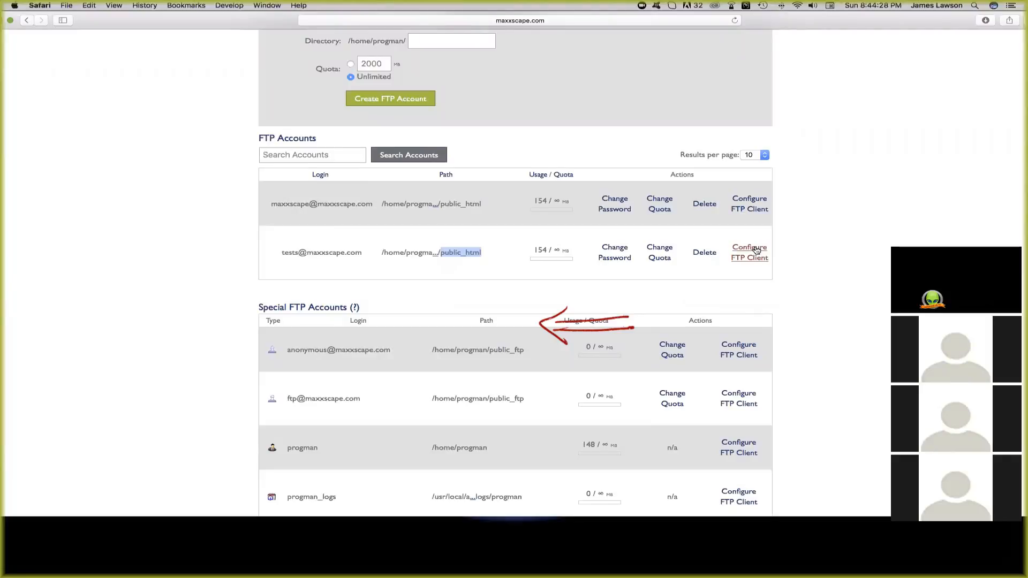
- View the FTP client settings, server ftp.maxxscape.com, for the new and main accounts
left_click(756, 250)
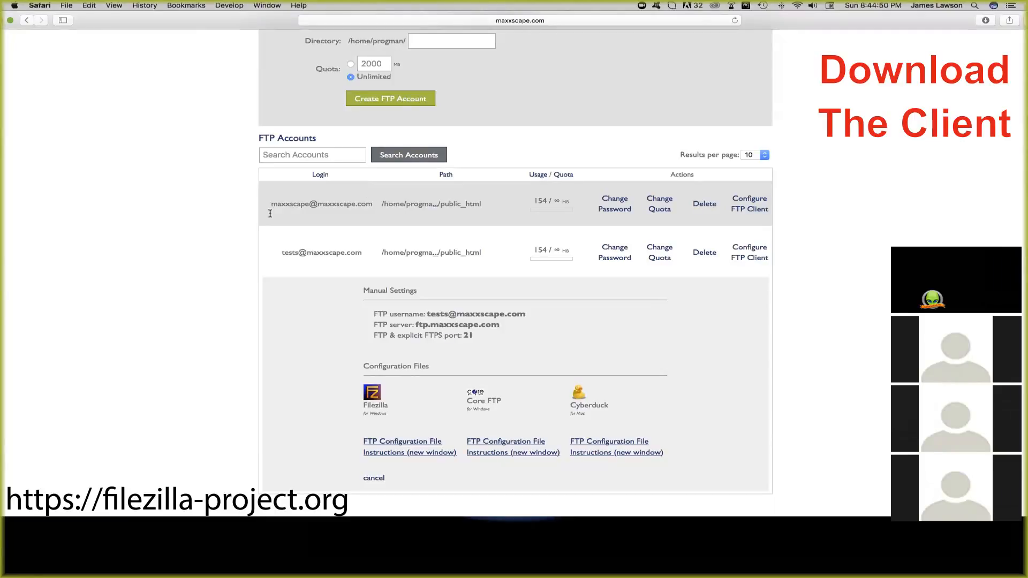
scroll(132, 247, "up", 5)
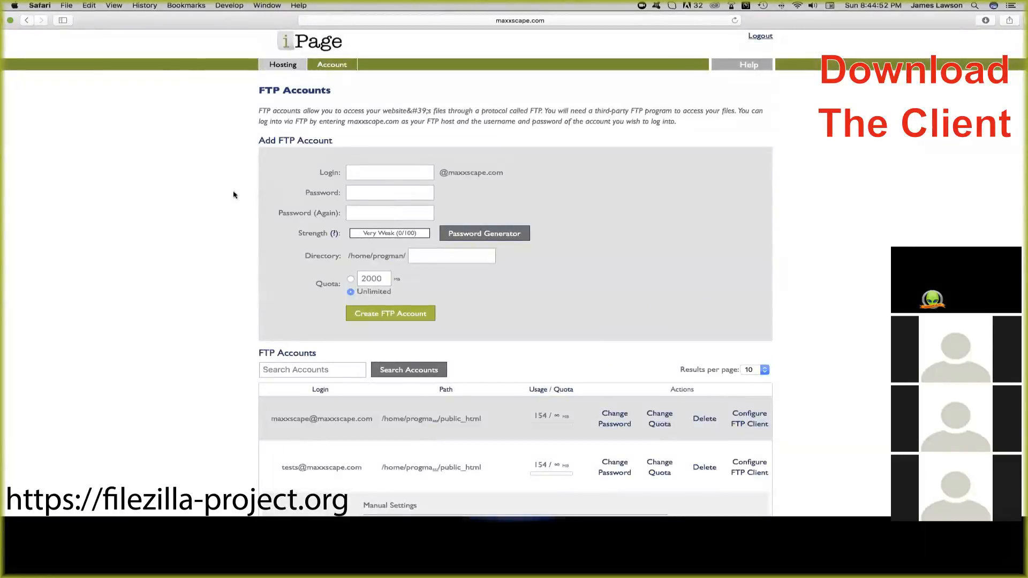
scroll(169, 213, "down", 5)
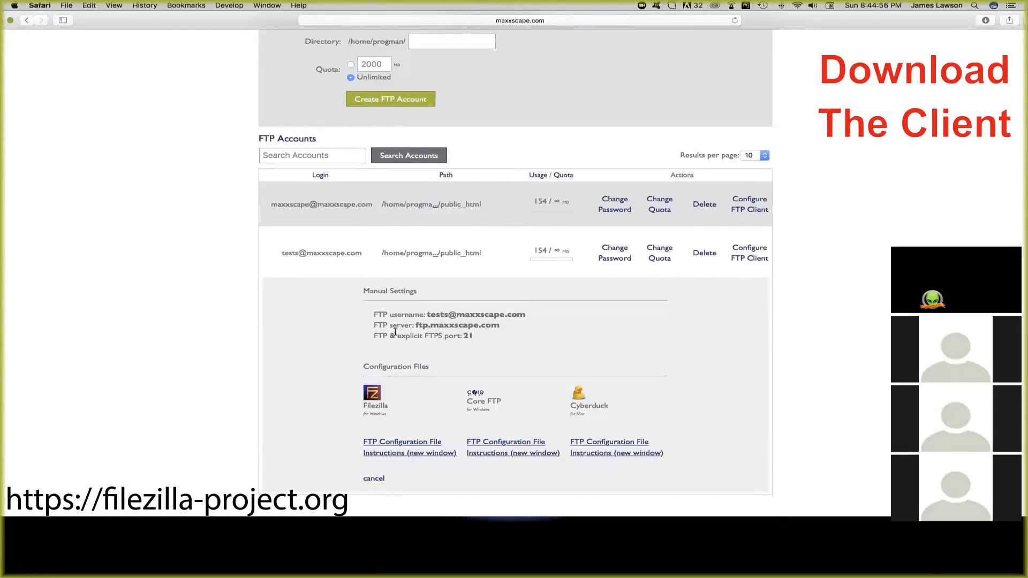
left_click_drag(418, 325, 496, 326)
left_click(174, 264)
left_click(750, 204)
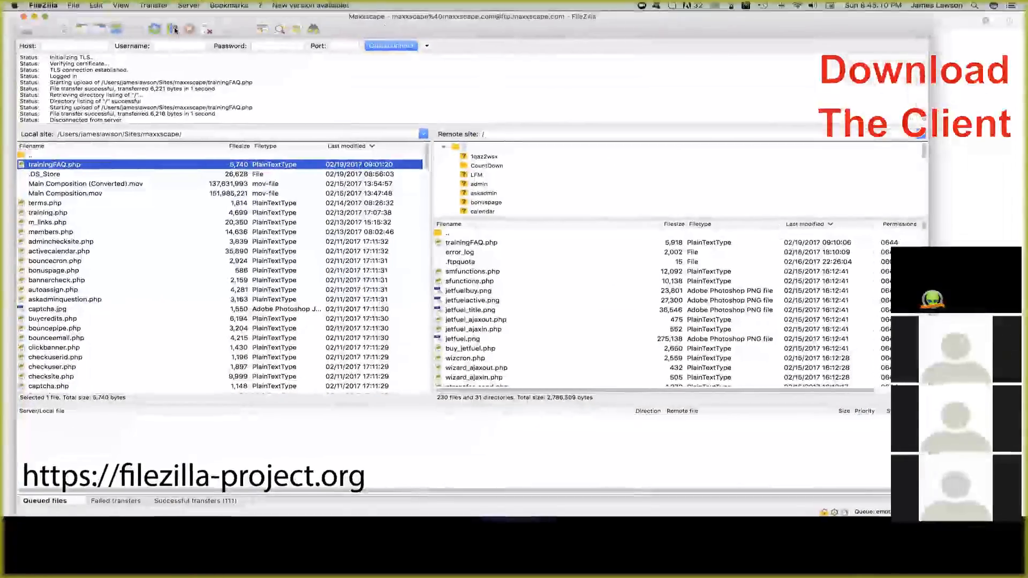
- Check the Maxxscape site's host ftp.maxxscape.com in Site Manager, then return to Safari
left_click(72, 6)
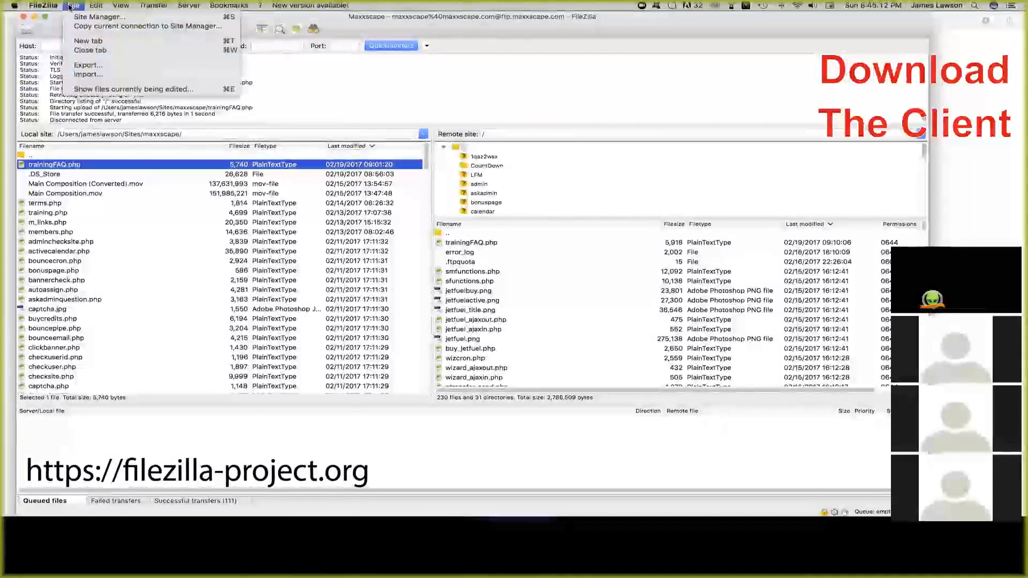
left_click(78, 18)
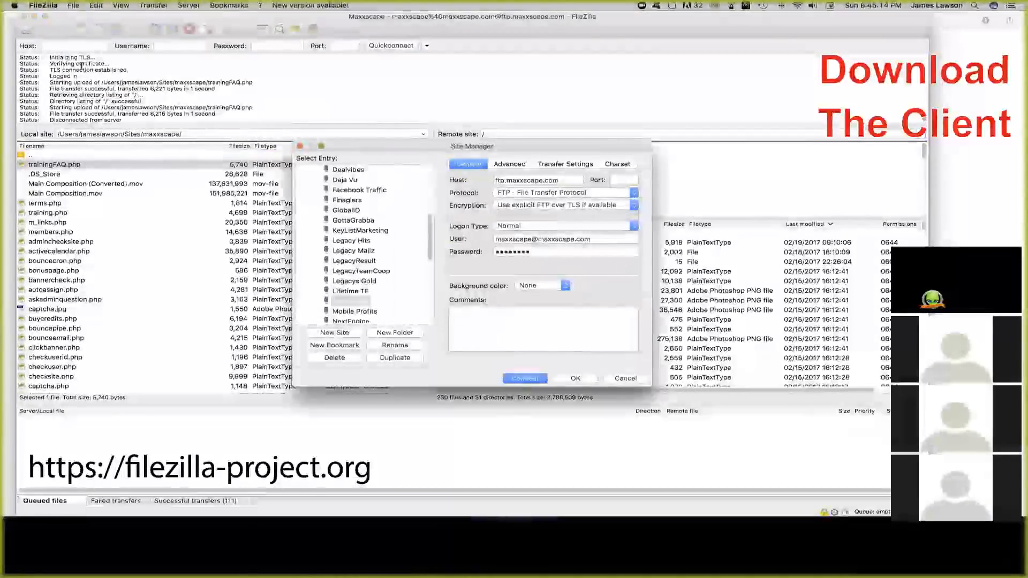
left_click(381, 303)
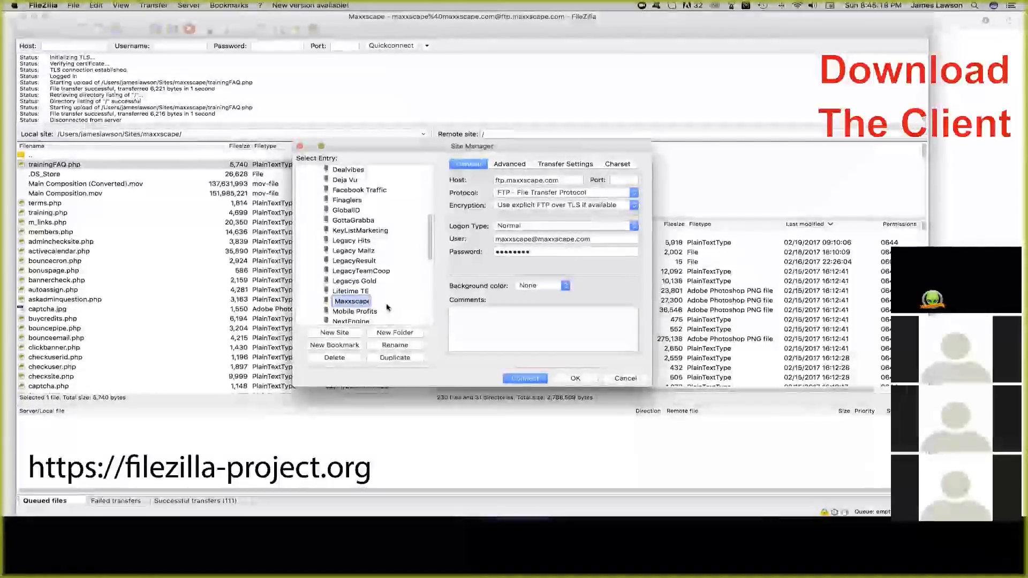
double_click(524, 180)
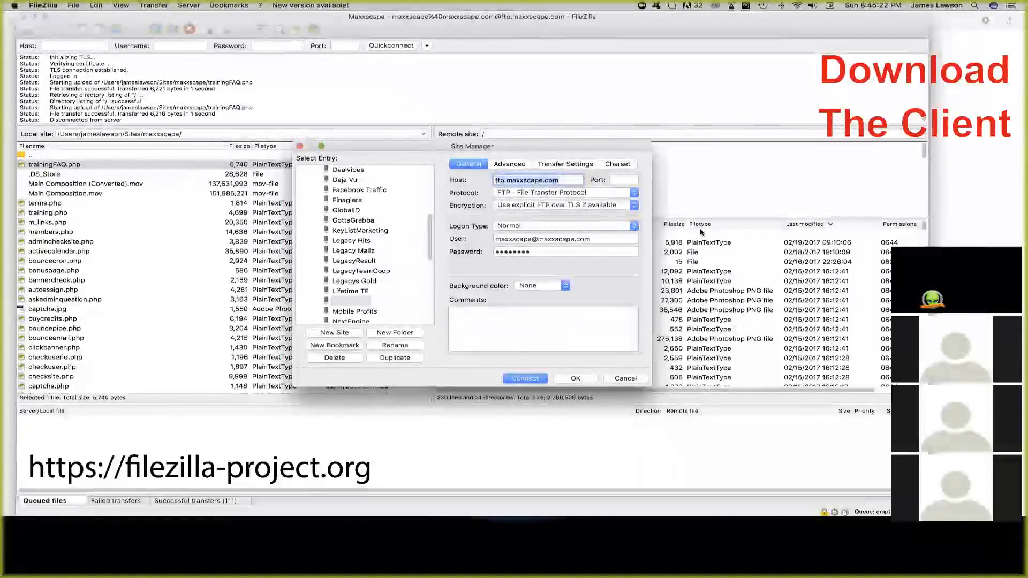
key("super+Tab")
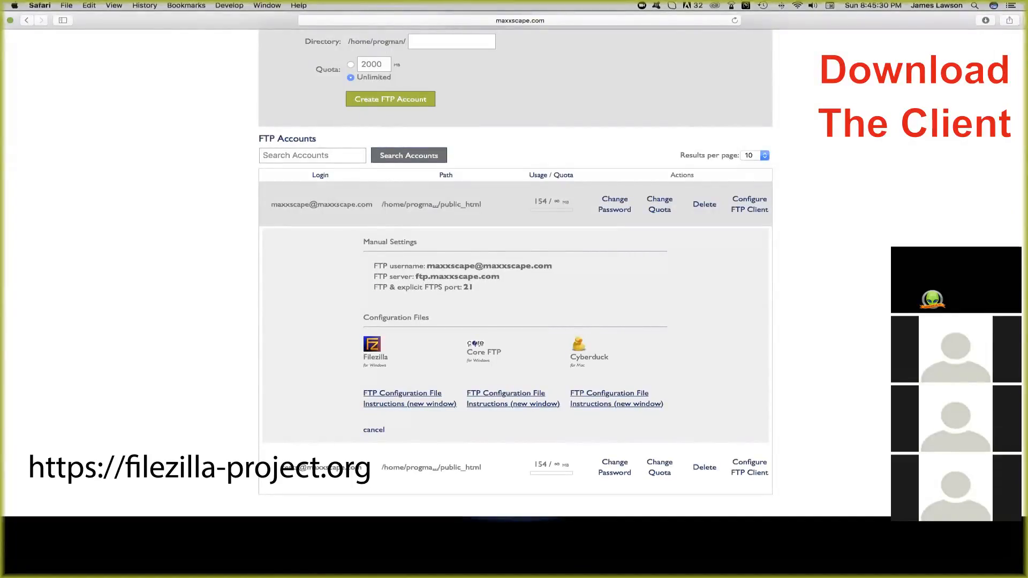
- Go back to FileZilla's Site Manager after reviewing the iPage manual settings
left_click(147, 546)
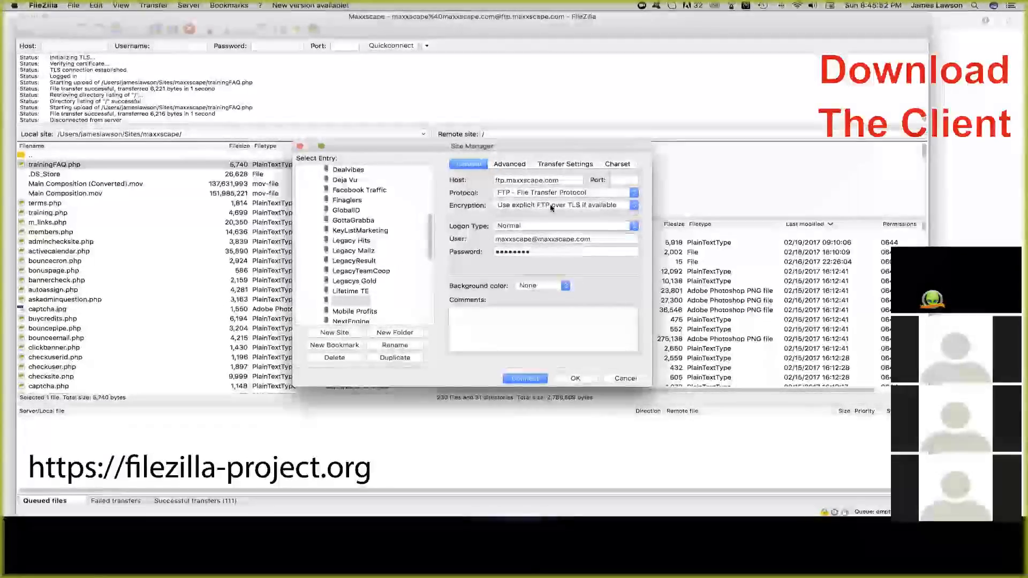
- Connect to the Maxxscape site with Normal logon, replacing the current connection
left_click(544, 226)
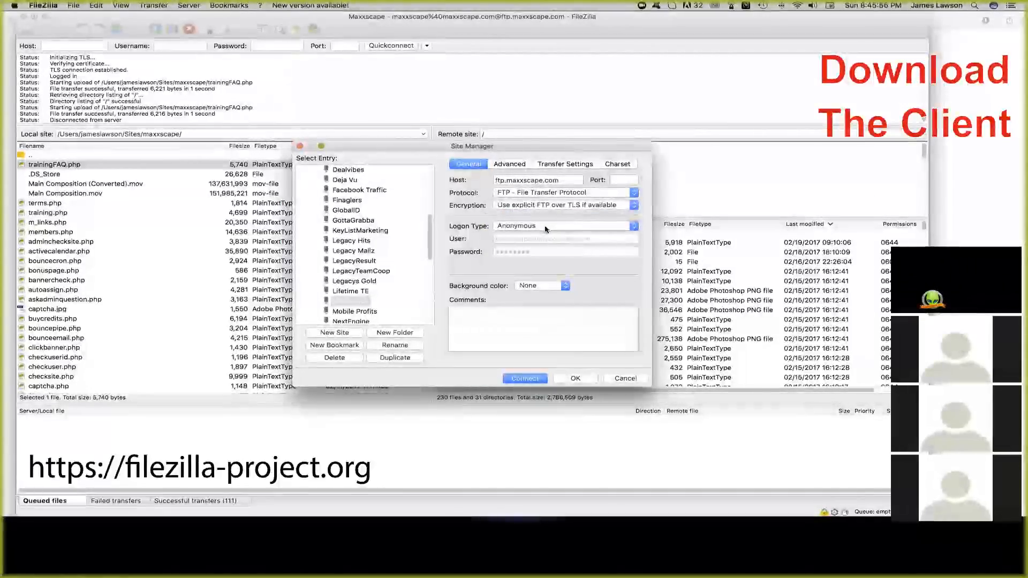
left_click(545, 228)
left_click(531, 236)
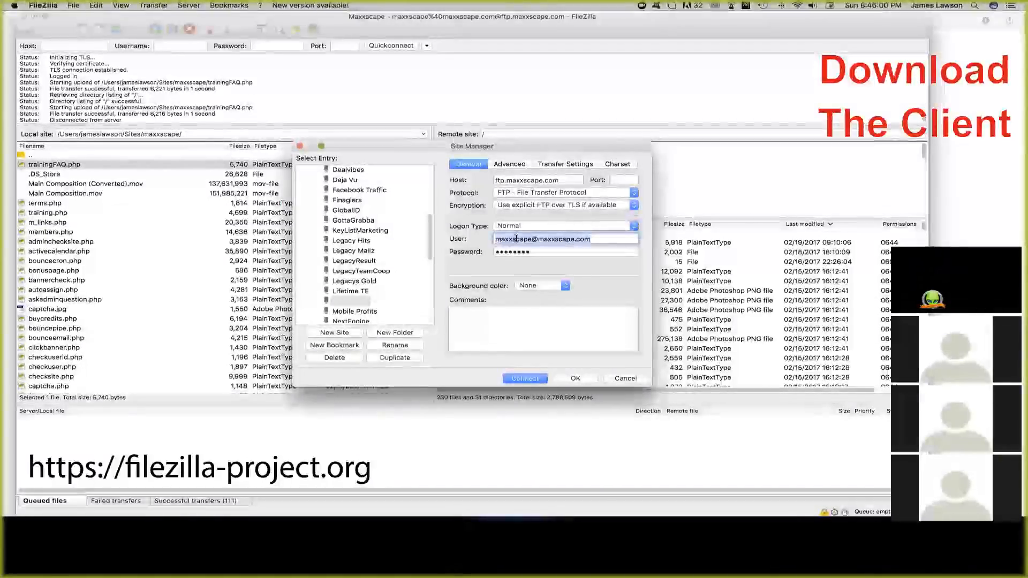
key("Tab")
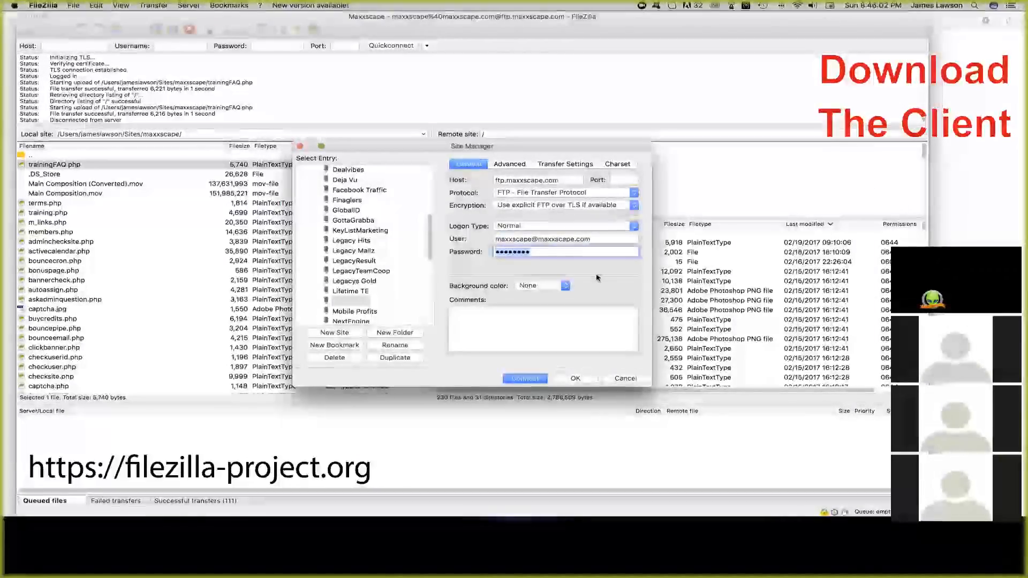
left_click(537, 378)
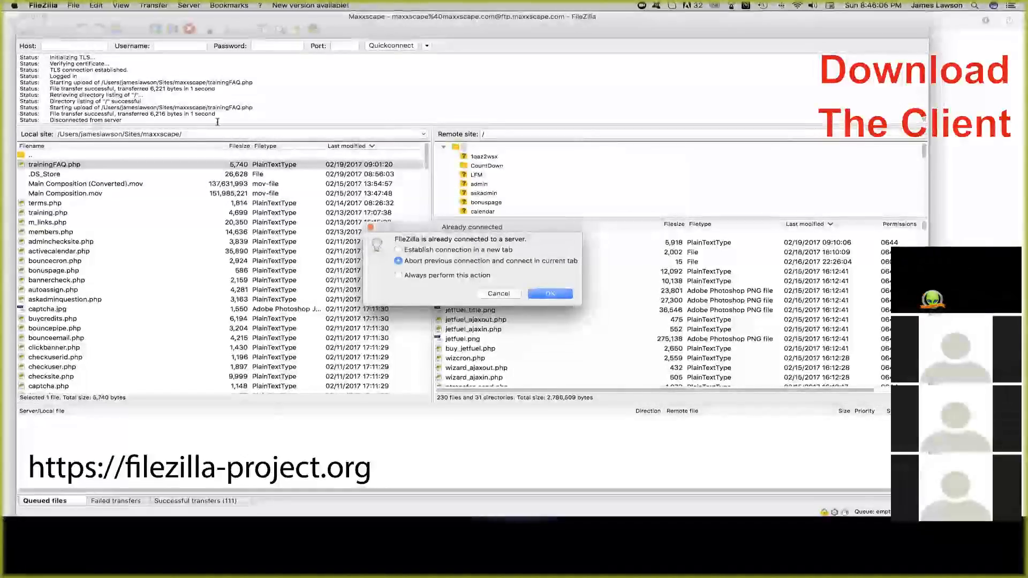
left_click(550, 293)
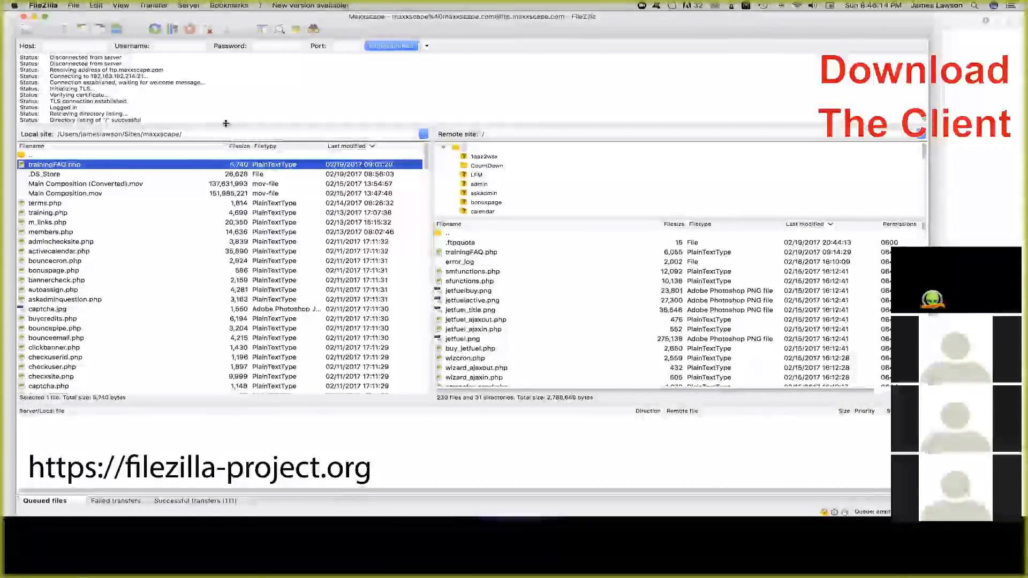
- Temporarily enlarge the message log to read the whole connection log, then shrink it back
left_click_drag(225, 124, 277, 345)
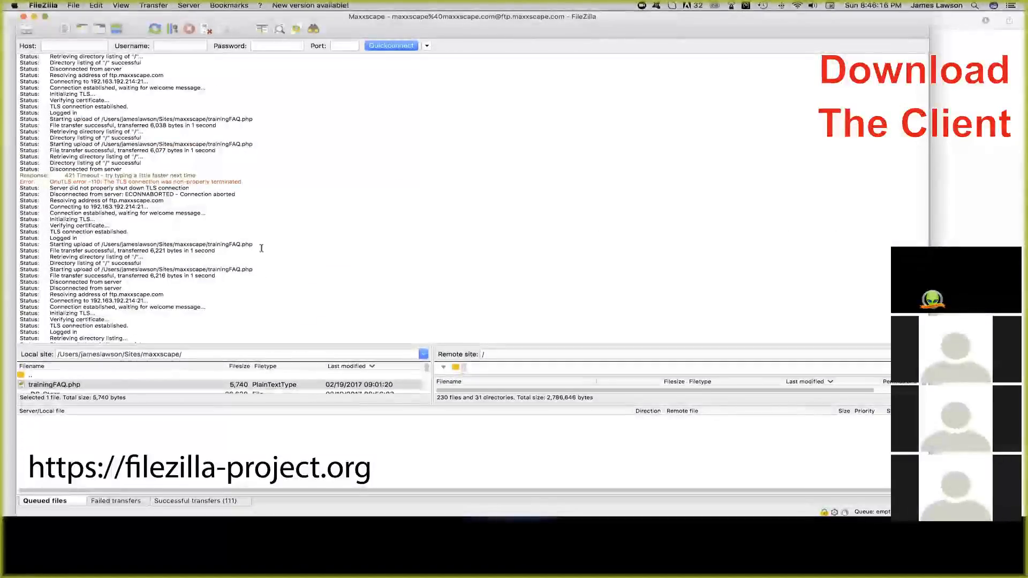
scroll(252, 211, "down", 1)
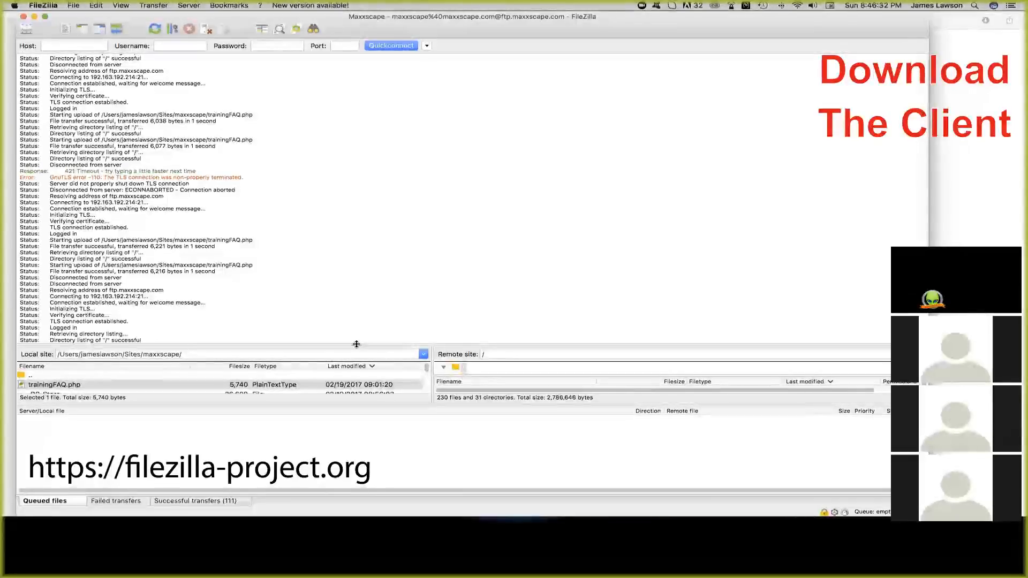
left_click_drag(356, 349, 343, 139)
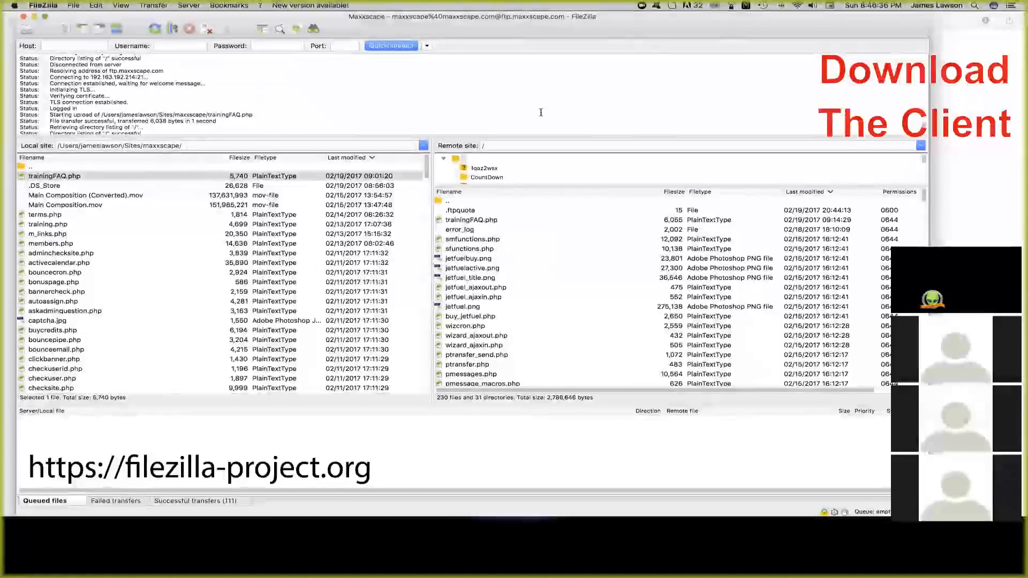
- Enlarge the remote folder tree and browse its folders, collapsing themes
left_click_drag(449, 139, 447, 91)
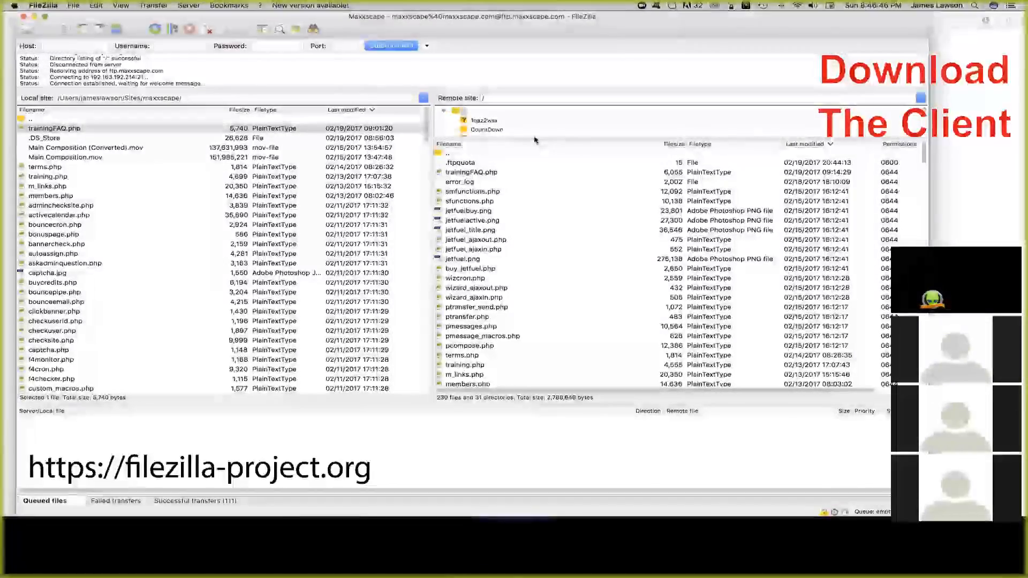
left_click_drag(536, 137, 557, 250)
scroll(554, 166, "down", 1)
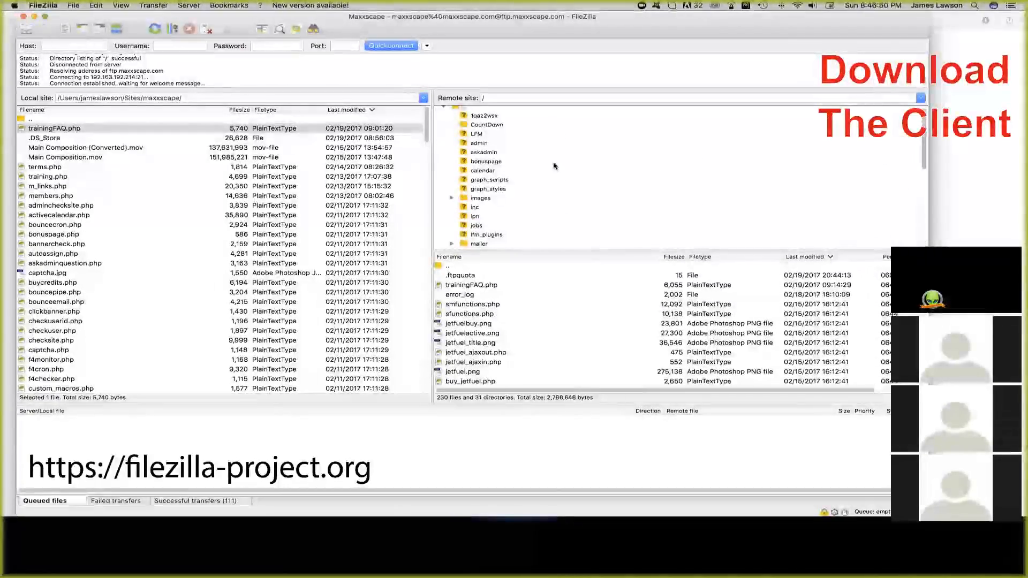
scroll(554, 166, "down", 1)
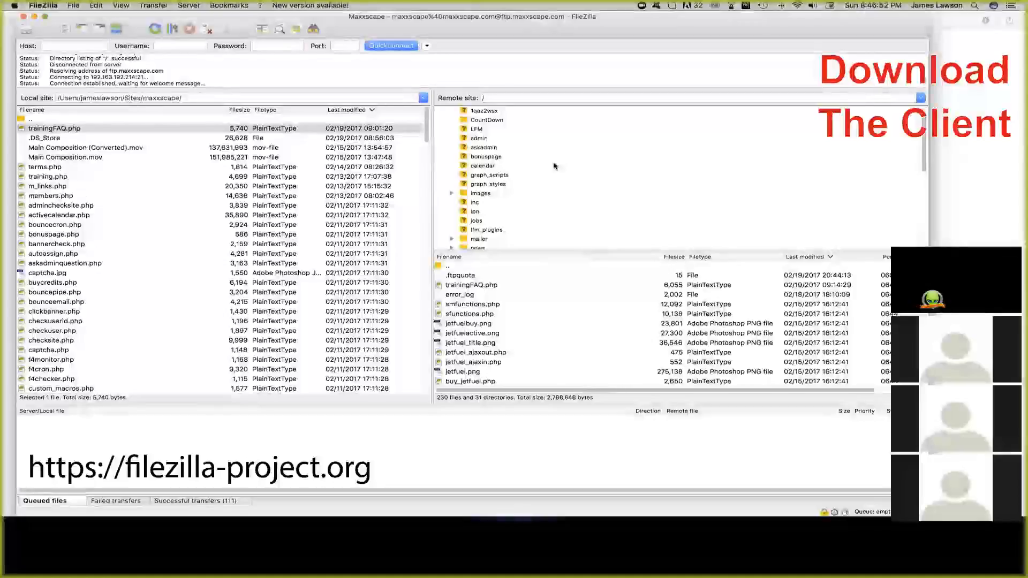
scroll(554, 166, "up", 2)
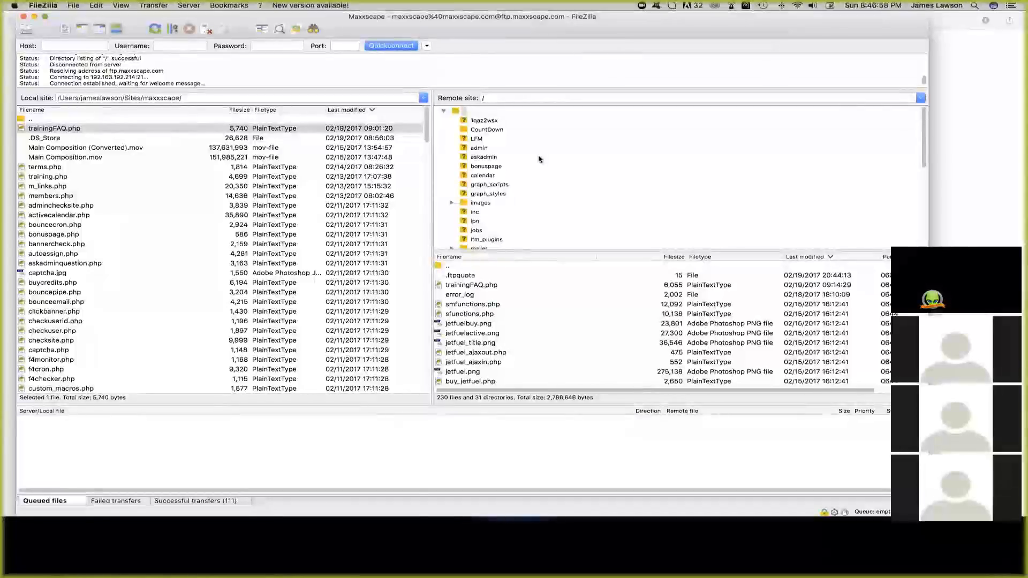
scroll(529, 158, "down", 5)
scroll(532, 161, "down", 6)
scroll(531, 163, "down", 3)
left_click(451, 204)
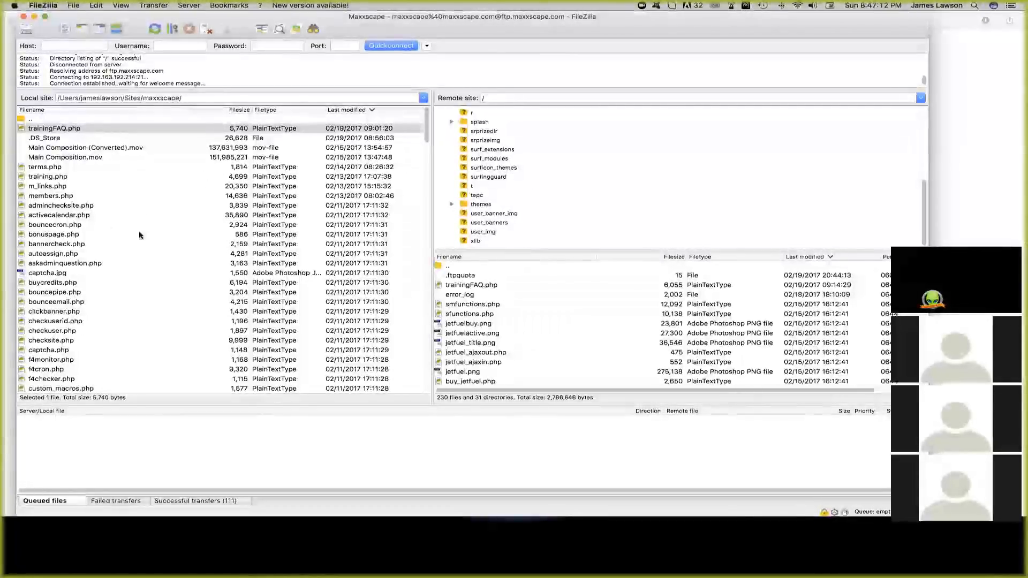
scroll(485, 208, "up", 10)
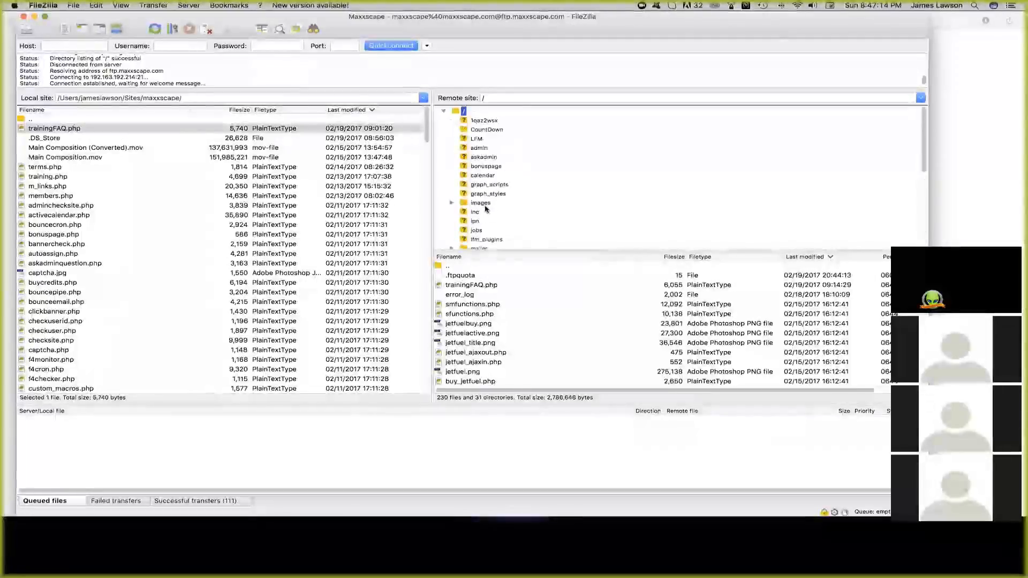
- Upload the local trainingFAQ.php into the server's / root folder, which already holds a copy
left_click(69, 129)
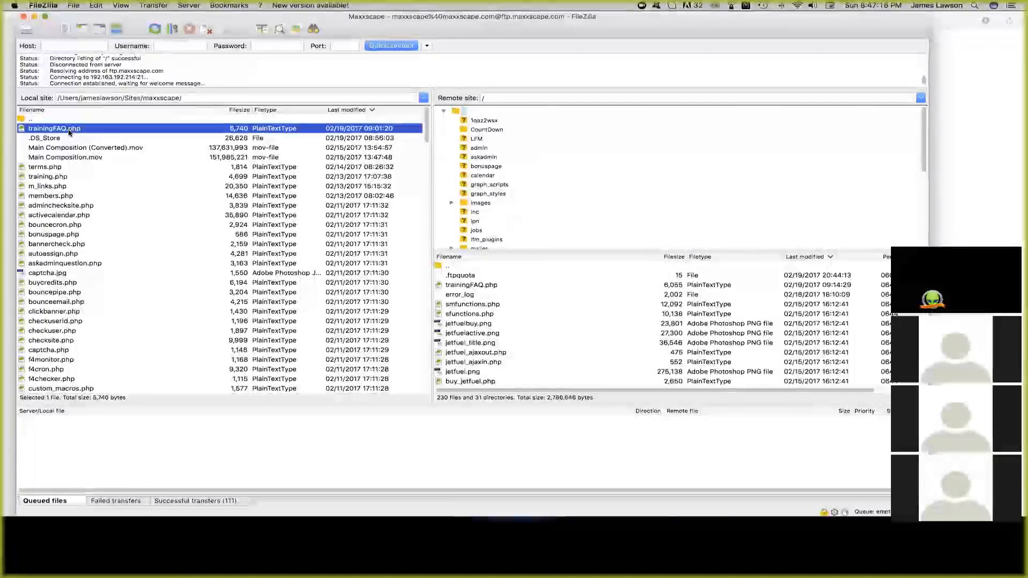
left_click(218, 129)
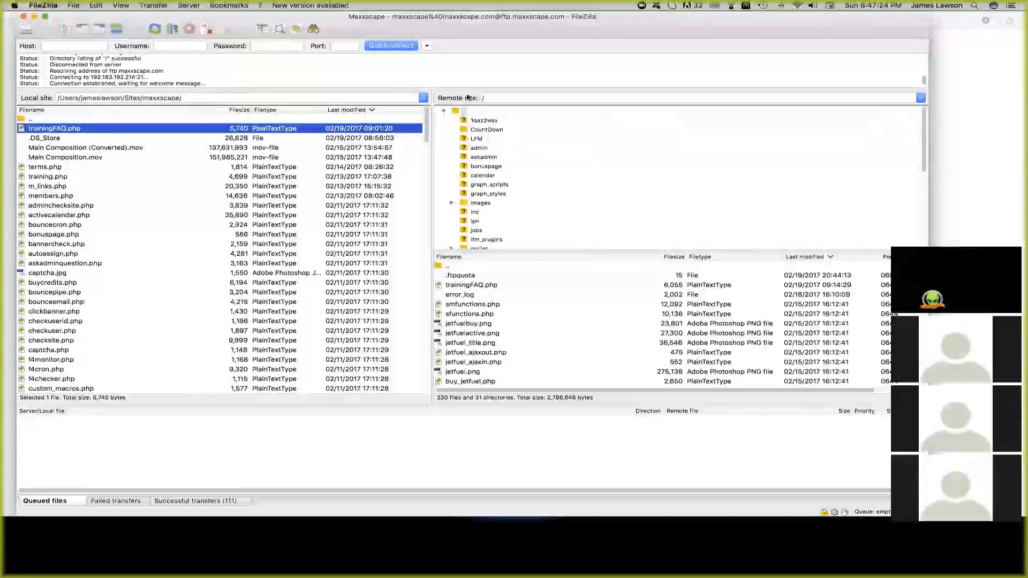
left_click(464, 111)
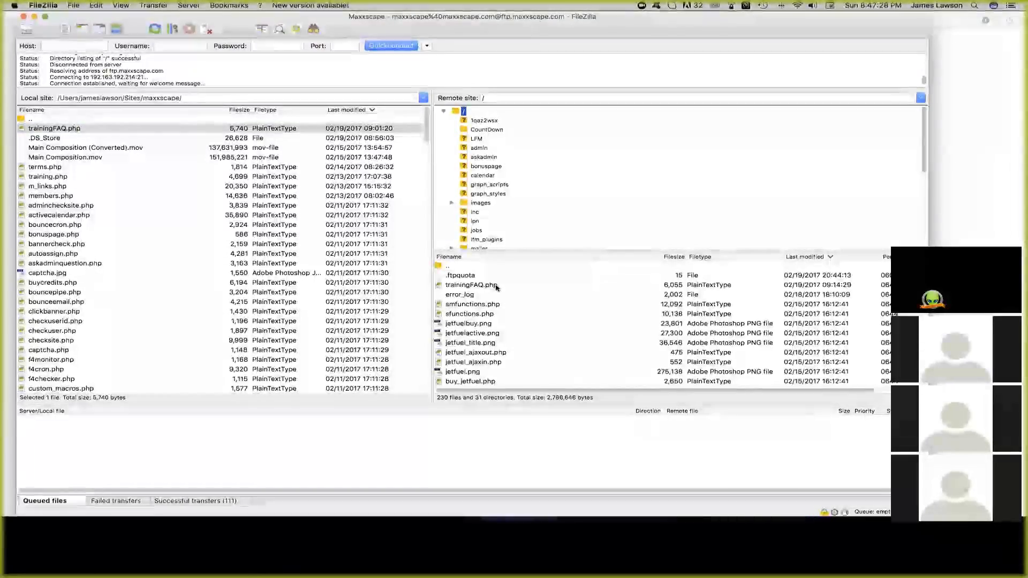
left_click_drag(110, 129, 160, 132)
double_click(263, 130)
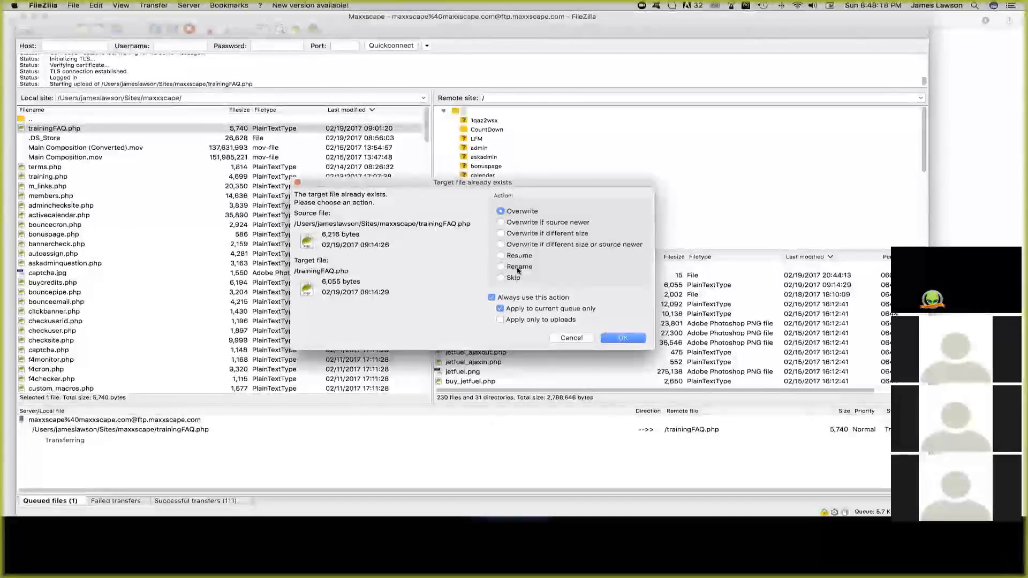
- Overwrite the remote trainingFAQ.php for the current queue only, refresh both listings, and go back to iPage's FTP accounts page
left_click(519, 310)
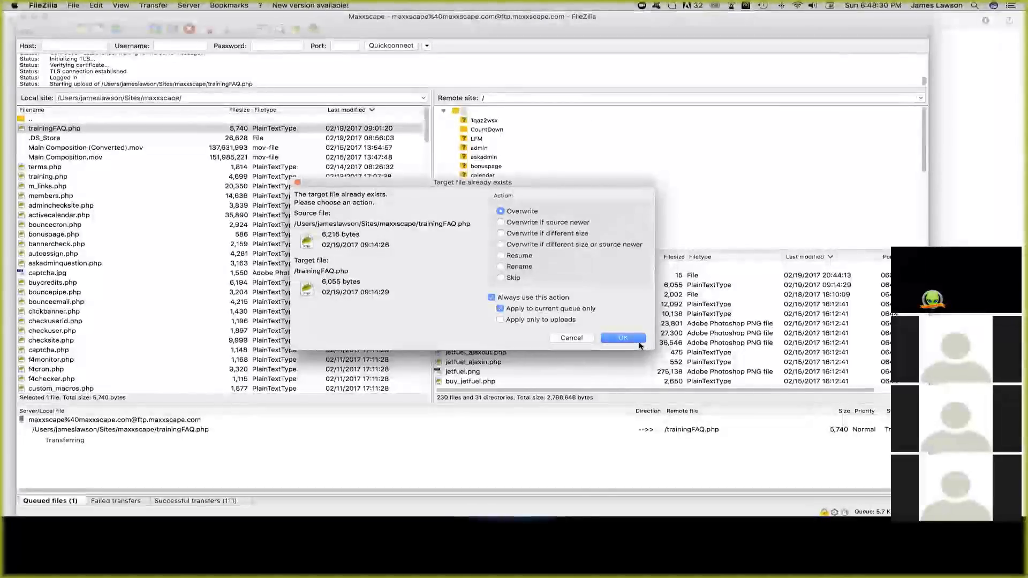
left_click(623, 338)
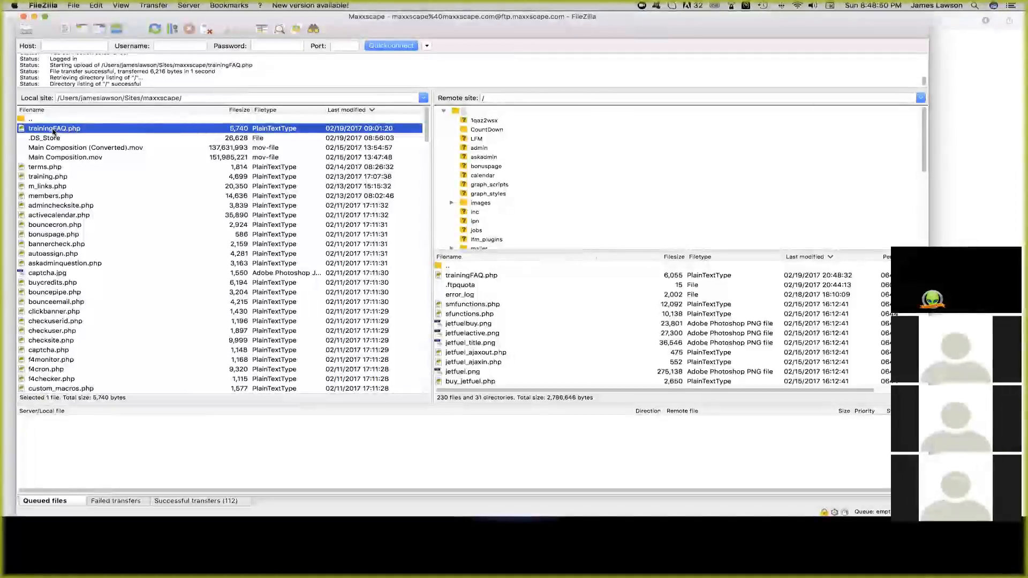
left_click(154, 29)
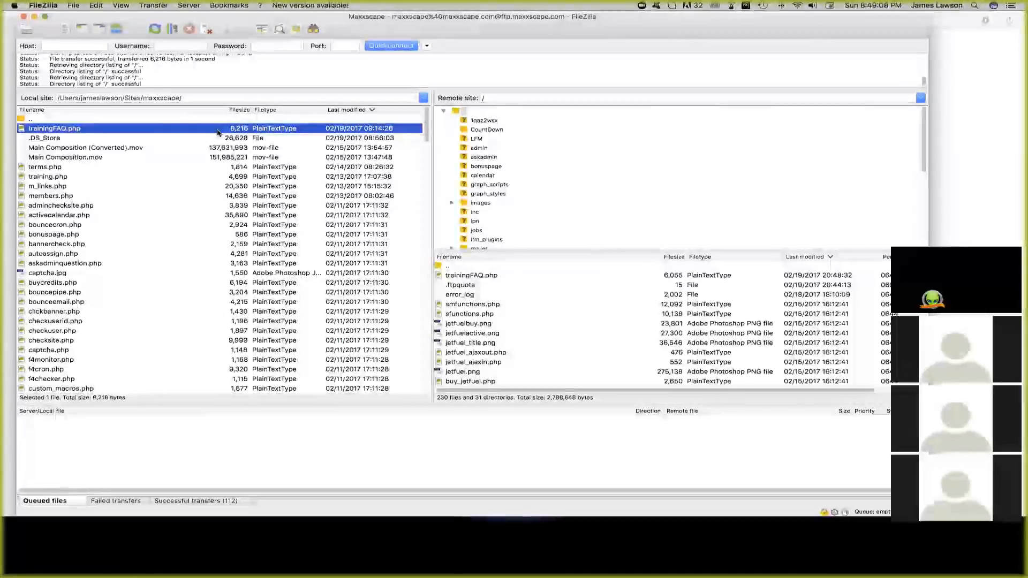
left_click(955, 242)
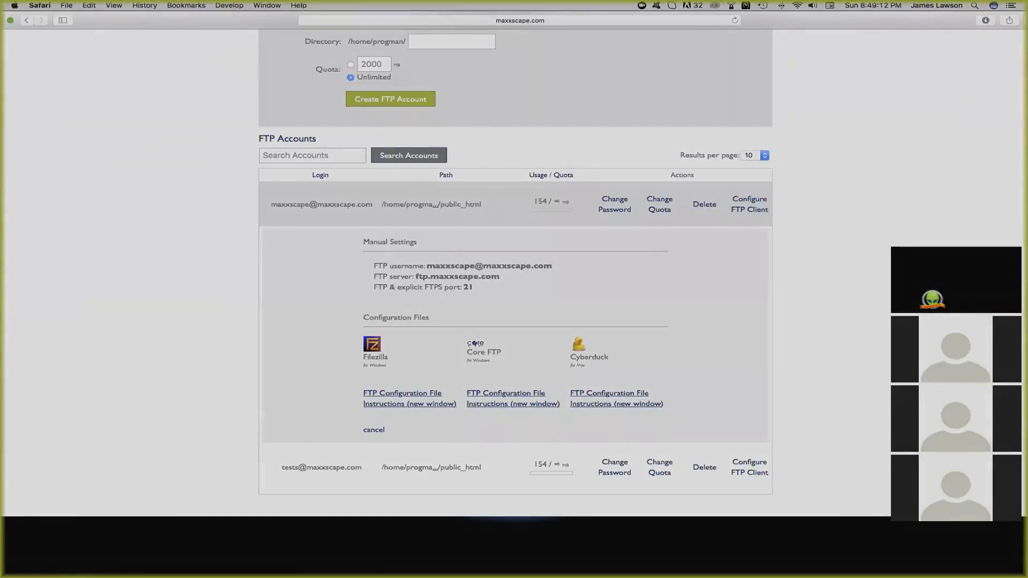